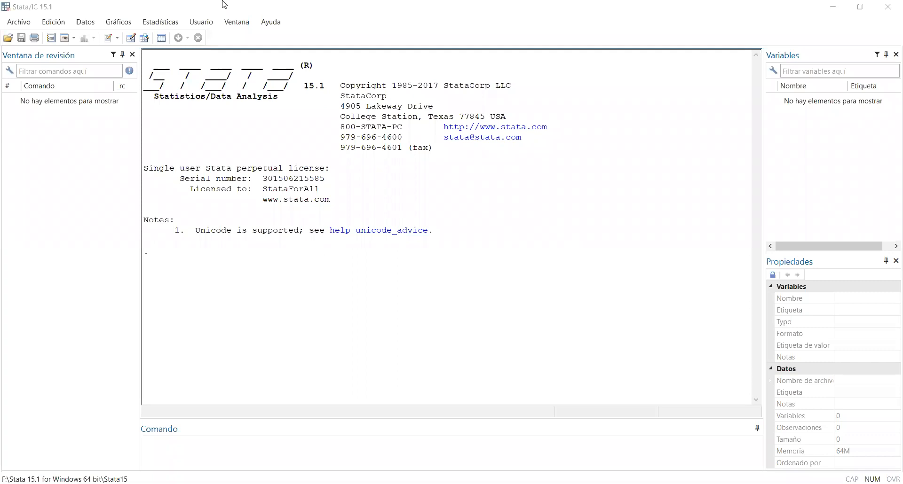
Begin a new log file named prueba_hipótesis, with the file type set to Registro (*.log).
click(25, 24)
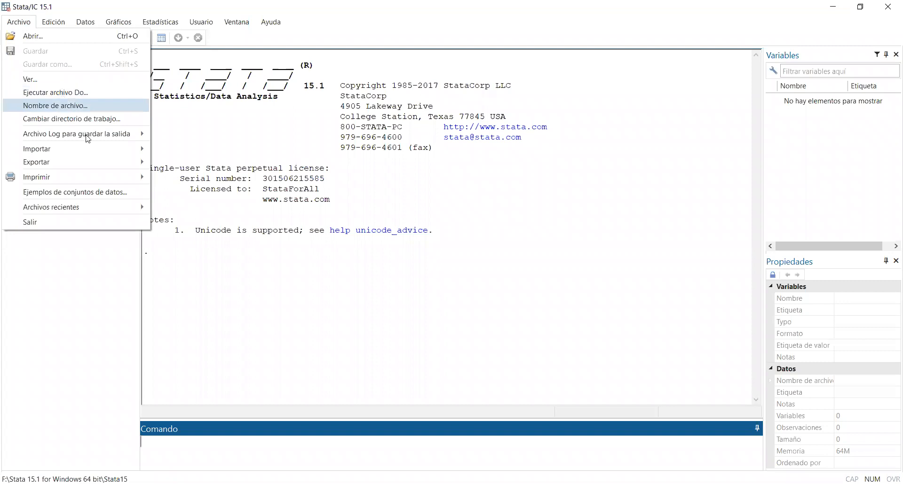
mouse_move(87, 138)
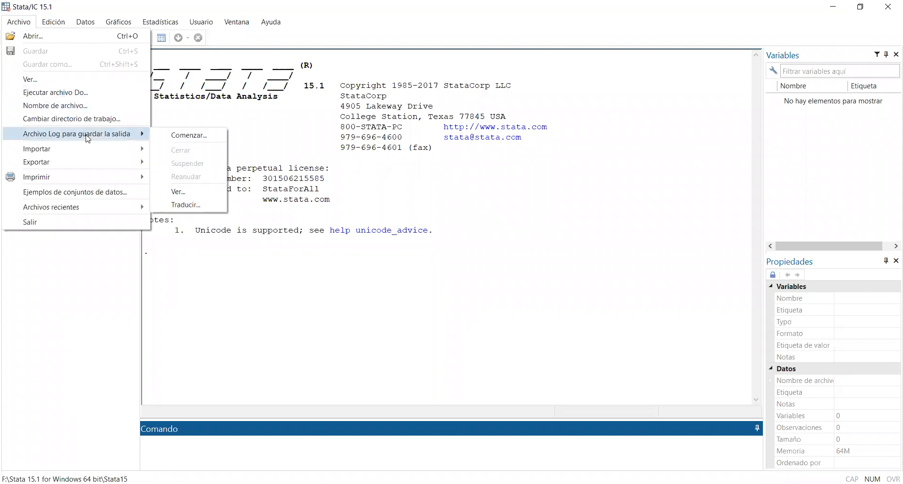
click(185, 137)
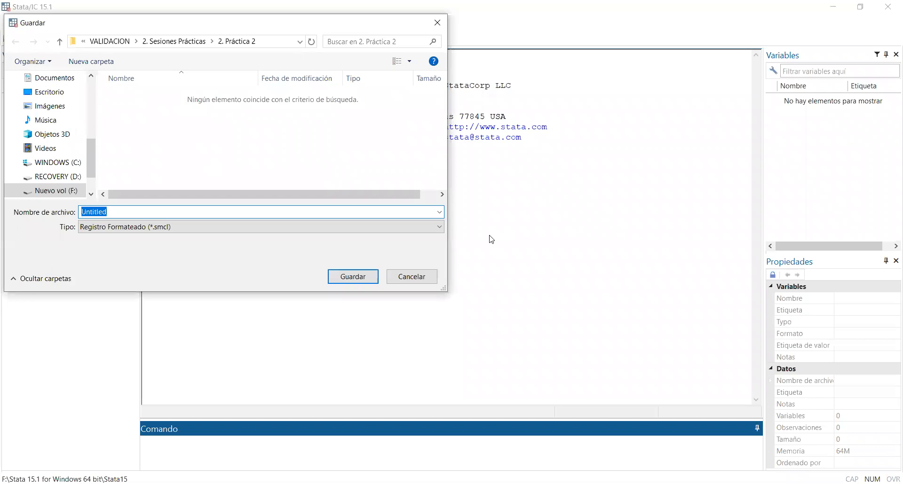
text(prueba_hipótesis_)
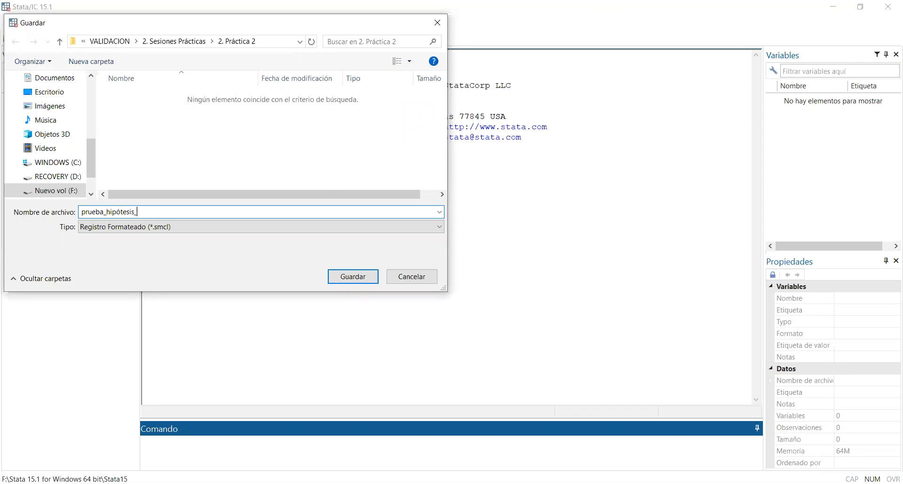
key(BackSpace)
click(314, 230)
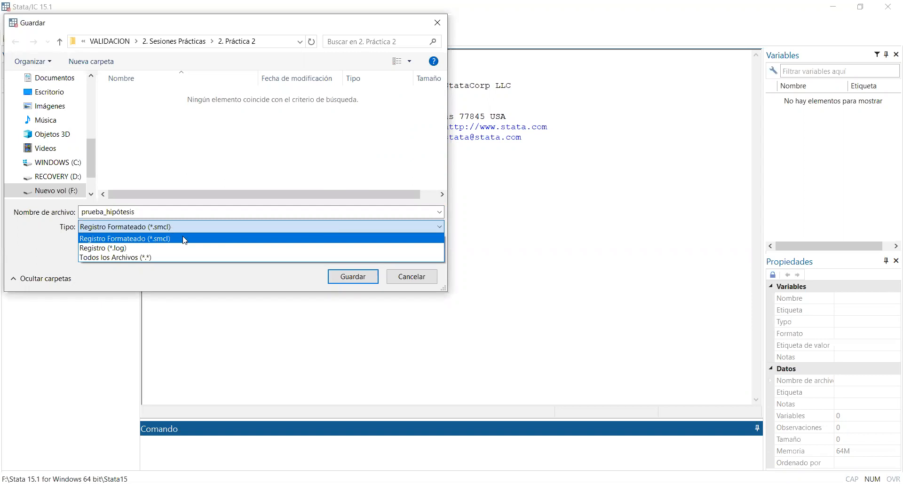
click(164, 231)
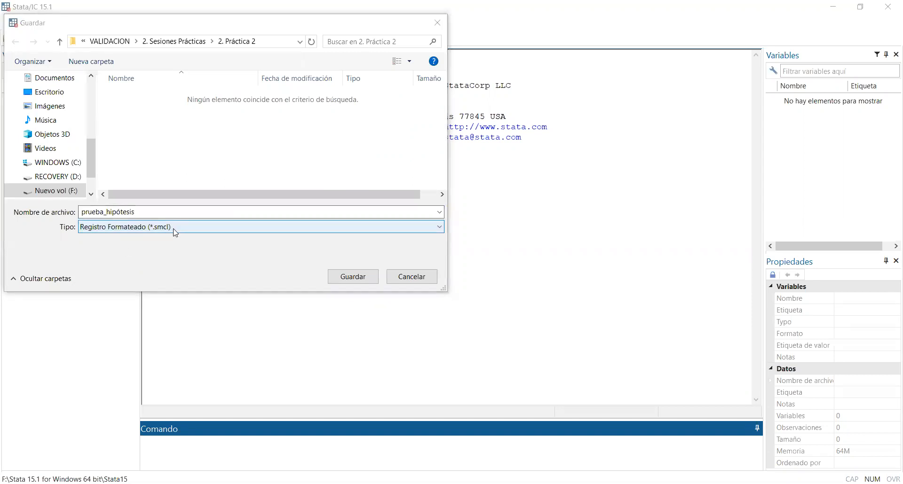
click(174, 229)
click(121, 245)
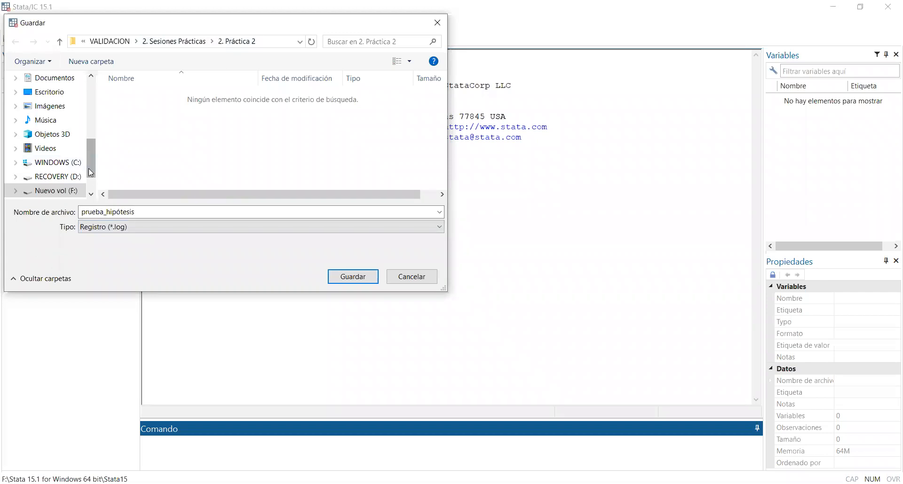
Save the log in the folder DISCO_D\2020\USMP-FN\Curso_Software_estadístico\Clases on drive F.
scroll(78, 160, down, 1)
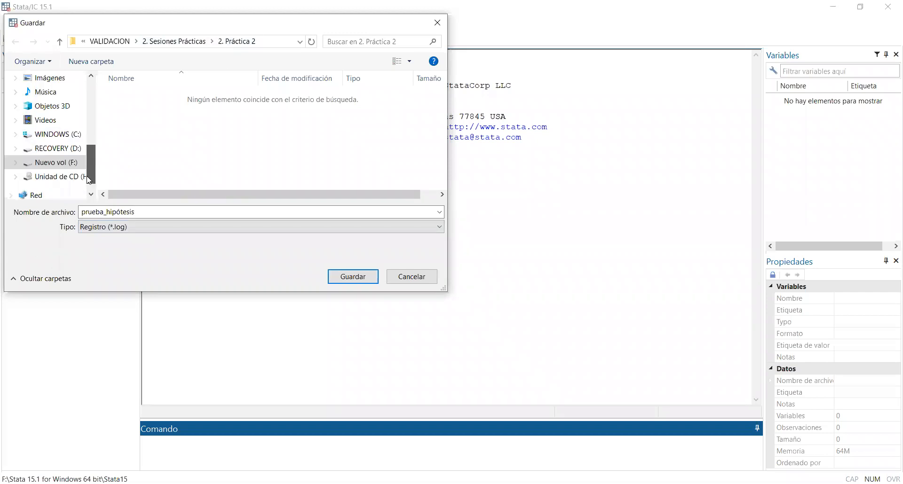
click(111, 42)
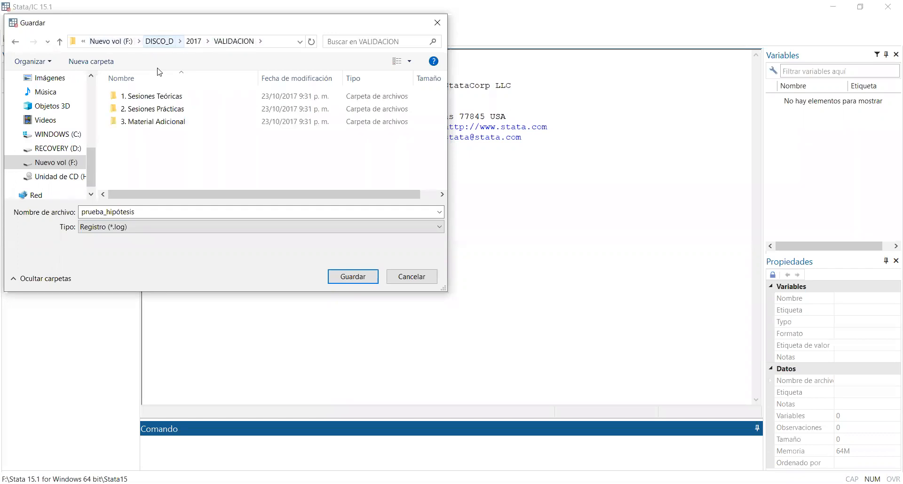
click(160, 41)
scroll(429, 174, down, 2)
double_click(140, 106)
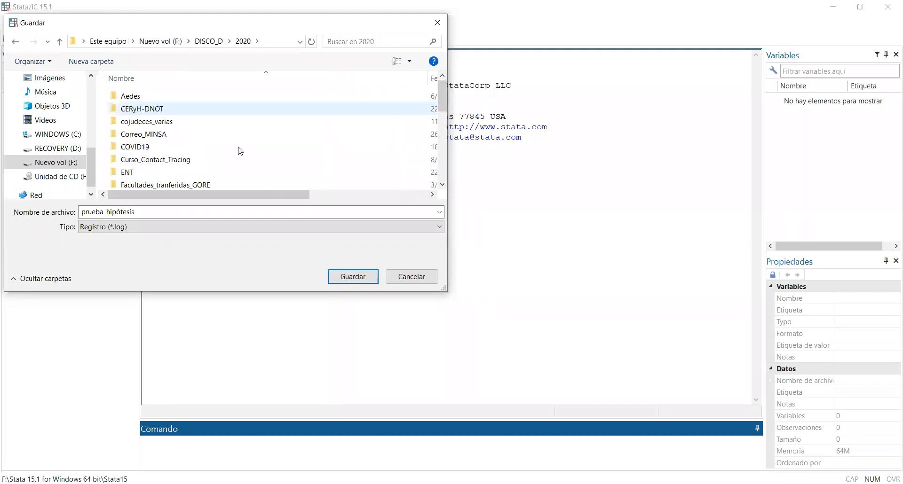
scroll(443, 178, down, 5)
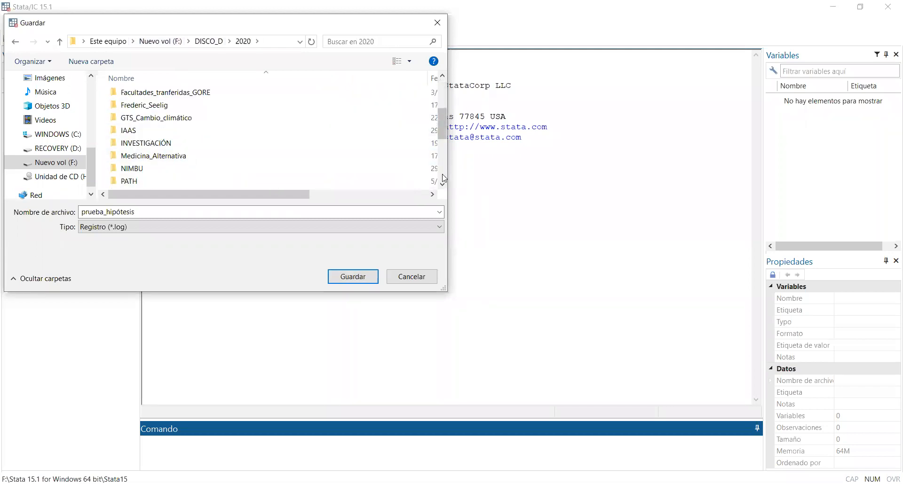
click(143, 171)
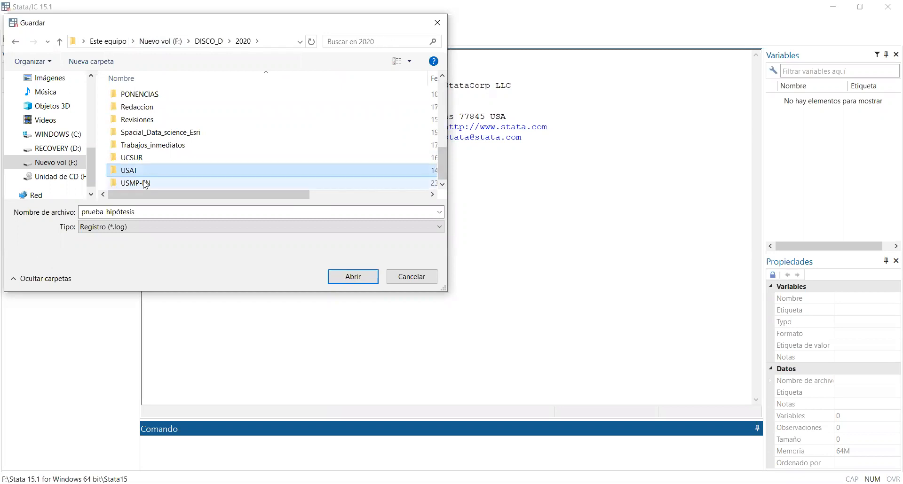
double_click(146, 184)
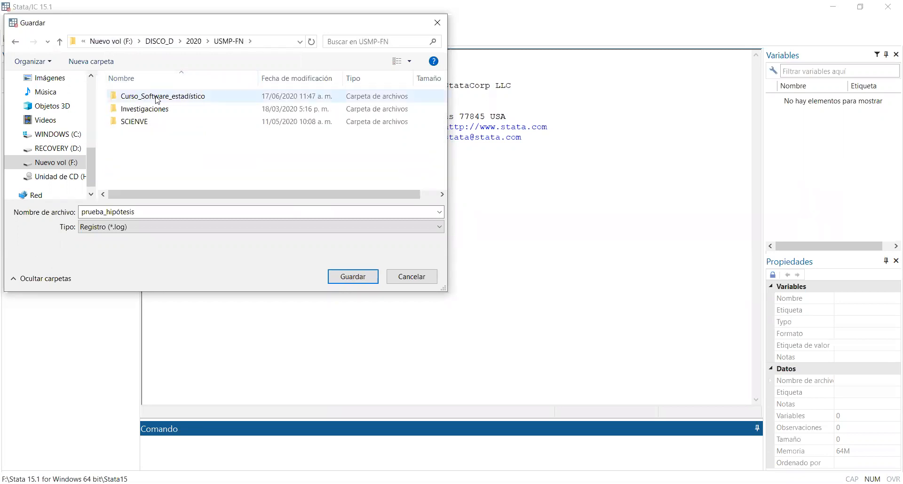
double_click(157, 97)
double_click(157, 96)
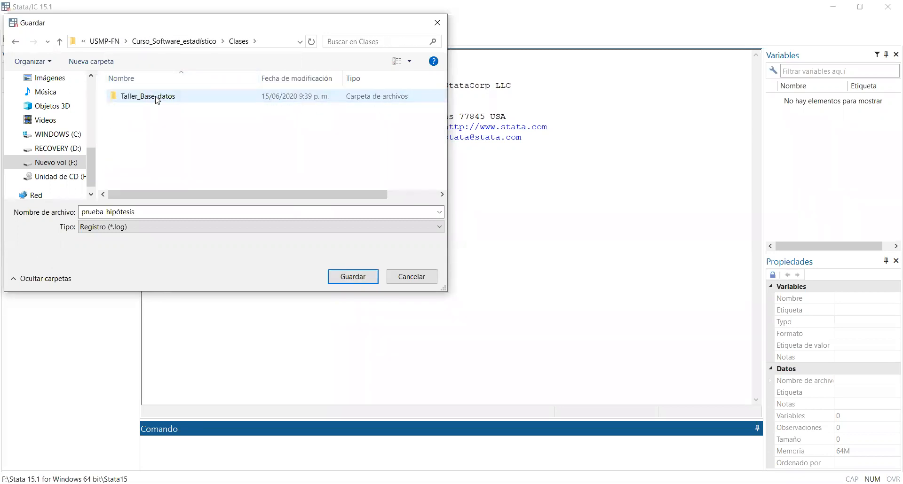
click(348, 281)
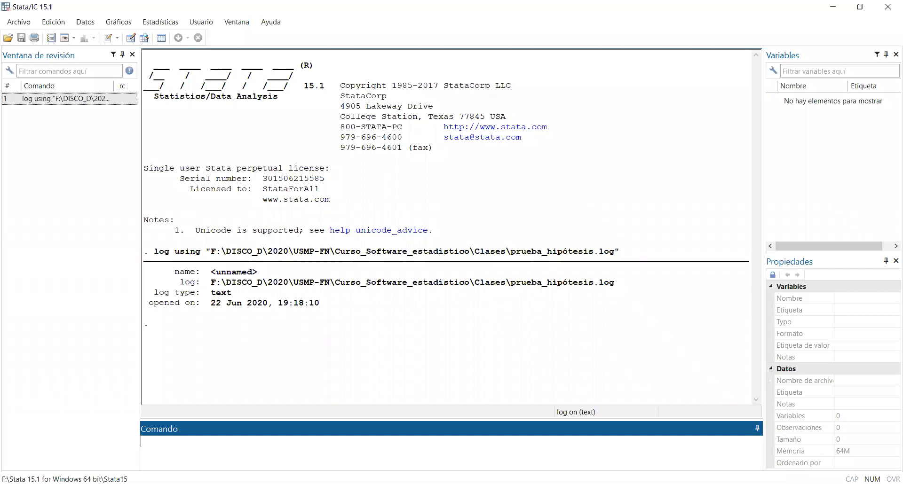
click(581, 111)
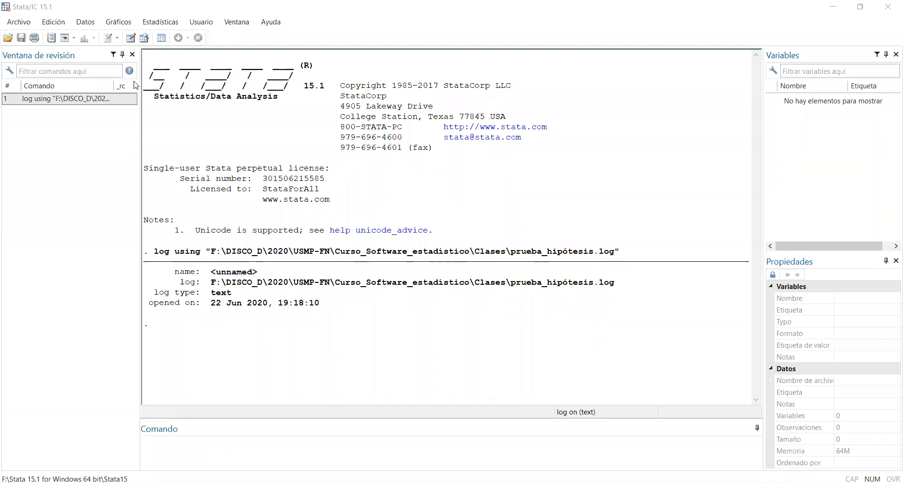
click(21, 24)
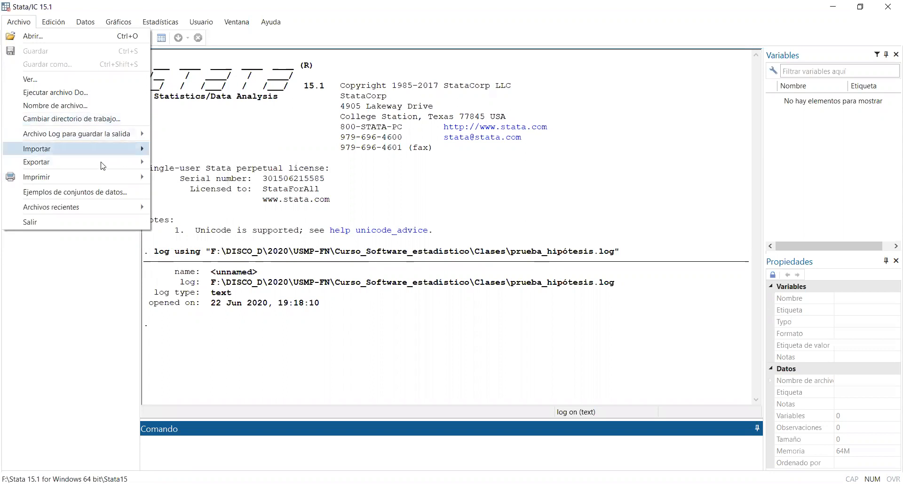
mouse_move(102, 166)
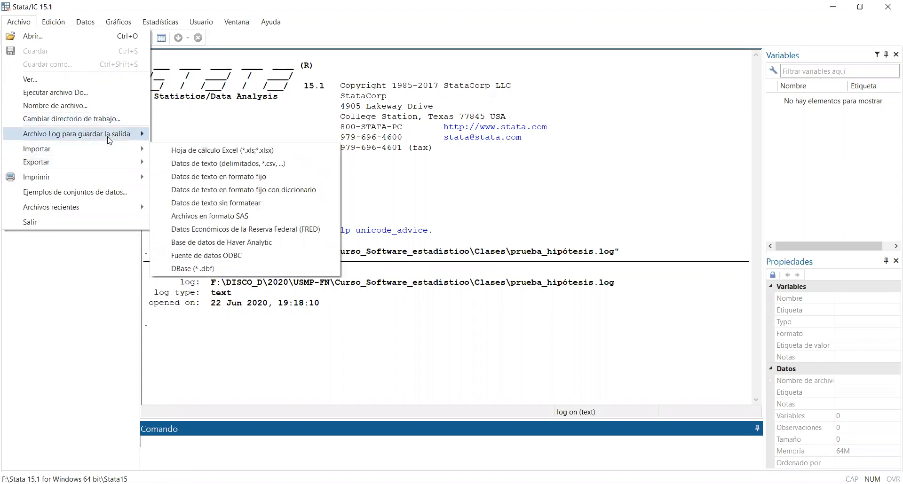
mouse_move(95, 140)
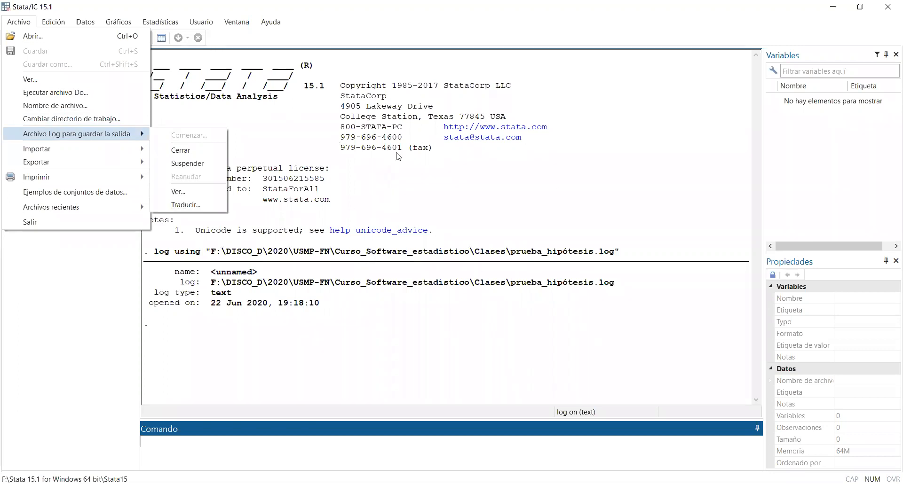
click(437, 182)
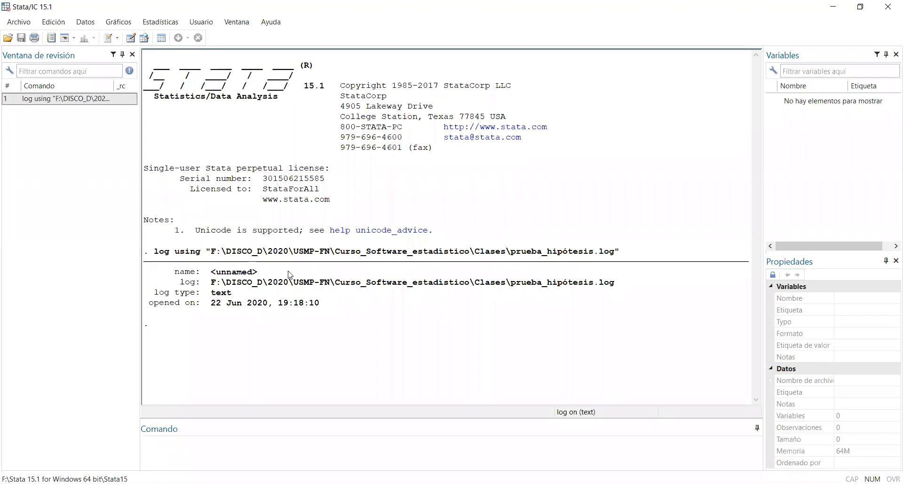
Open the dataset ENDES-small-USMP.dta from the Taller_Base_datos folder inside Clases.
click(9, 38)
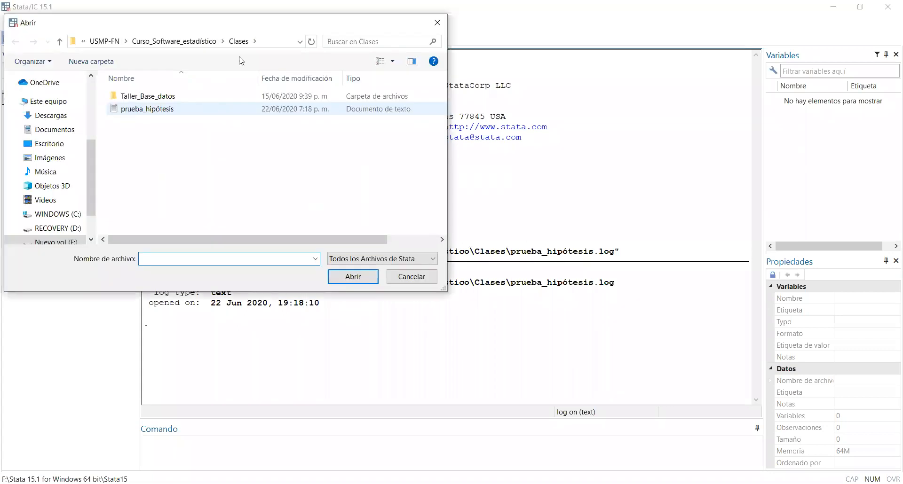
click(160, 42)
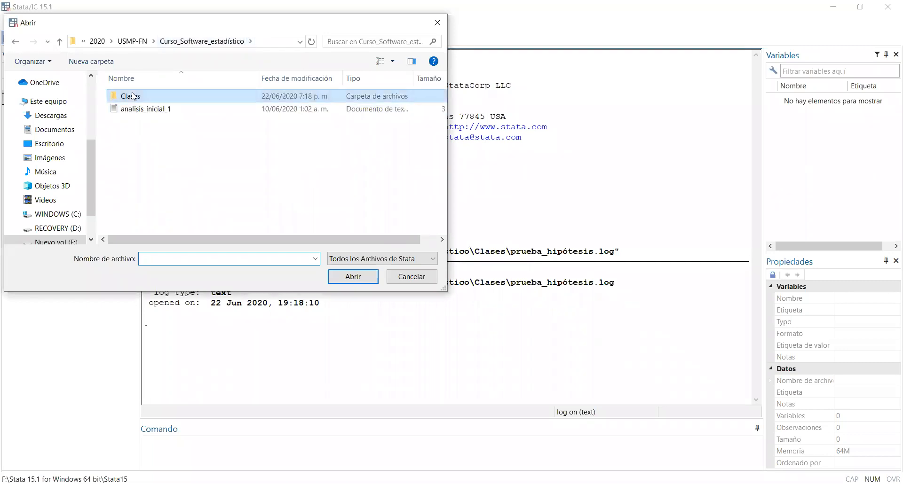
double_click(132, 95)
double_click(134, 97)
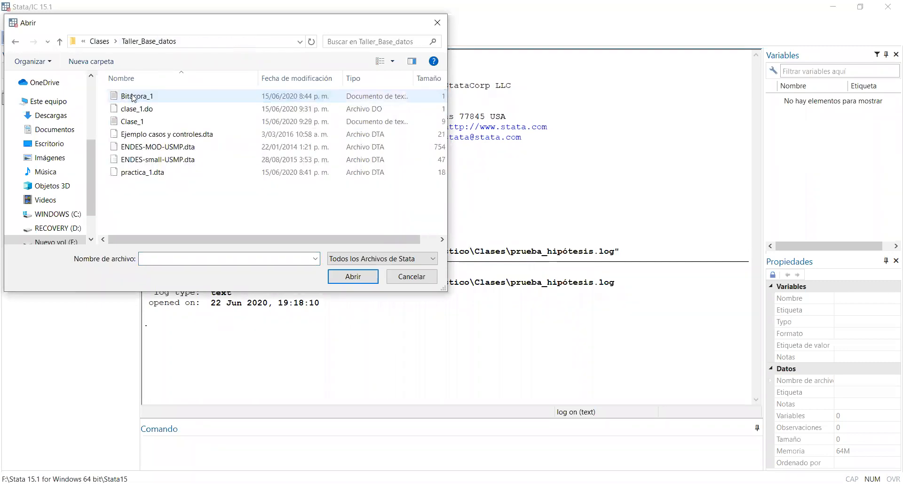
click(174, 159)
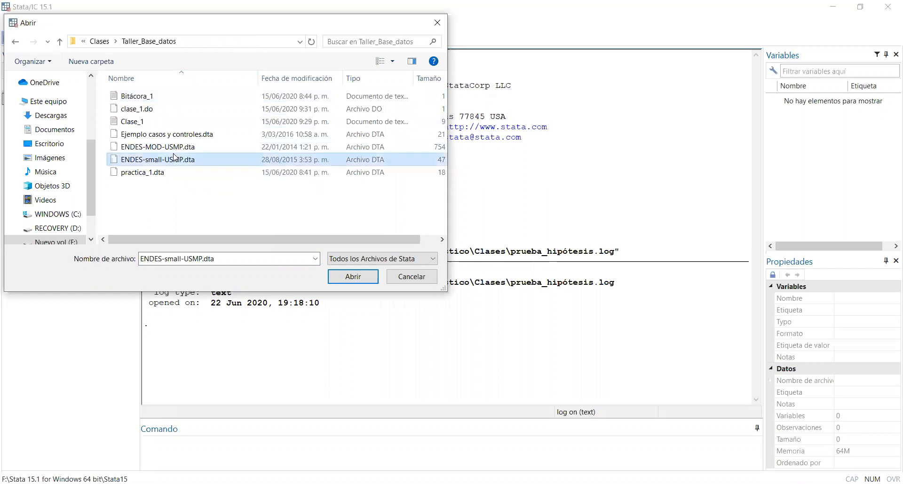
click(348, 276)
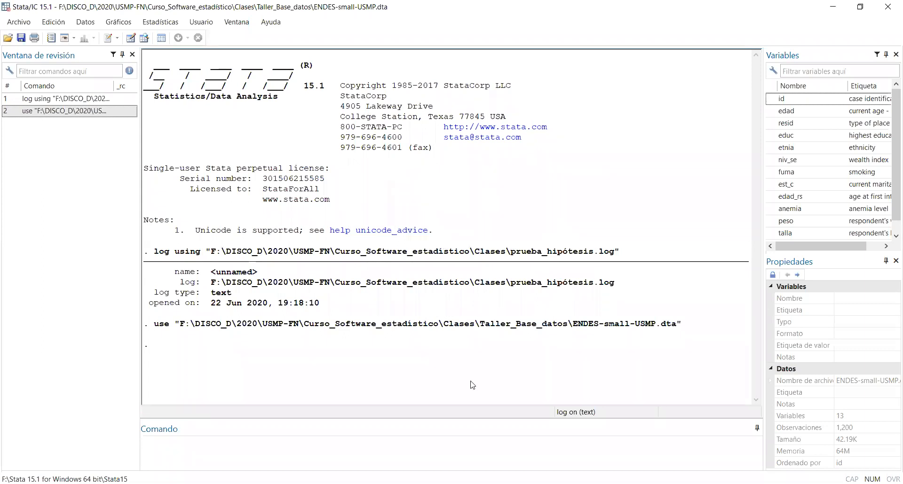
Run the describe command to list the variables of the loaded dataset.
click(476, 449)
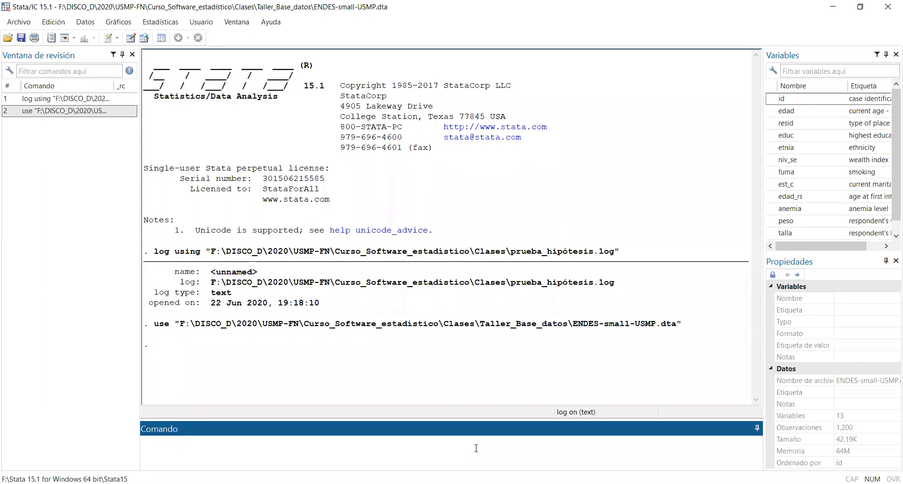
text(describe)
key(Return)
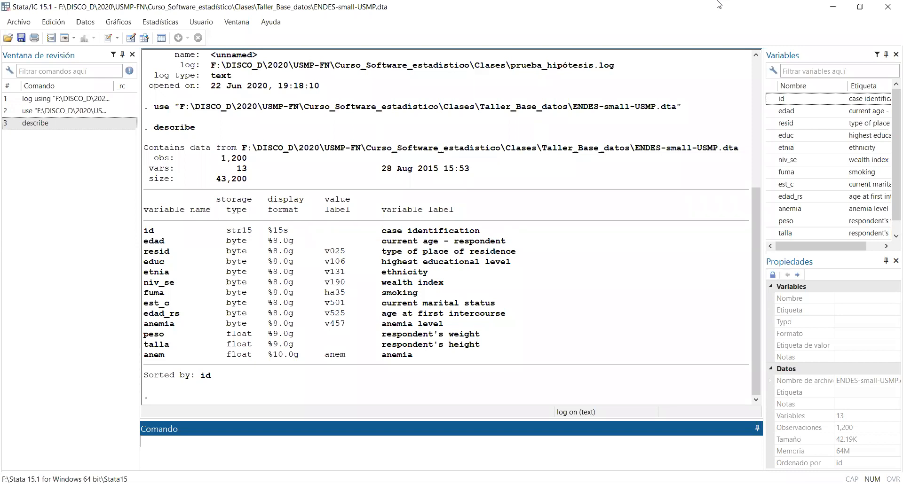
Get the summary statistics of the age variable with the command "summarize edad".
text(summarize)
click(461, 90)
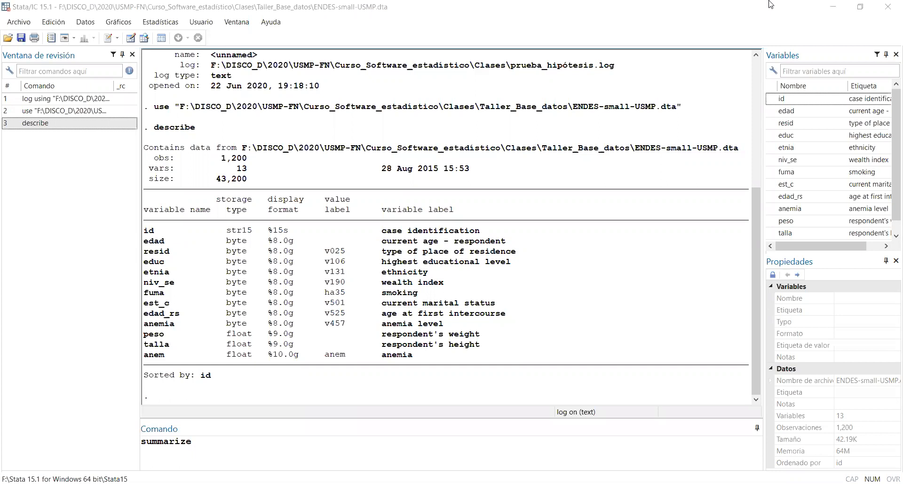
click(488, 436)
text(edad)
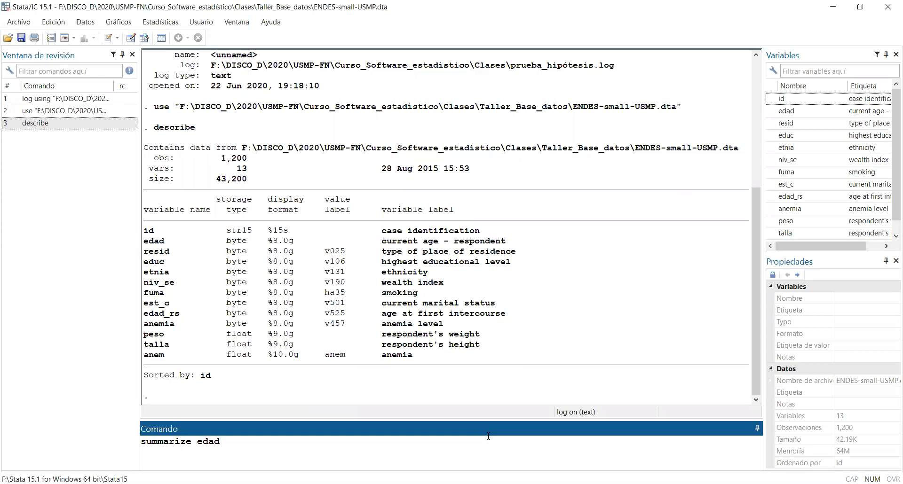
key(Return)
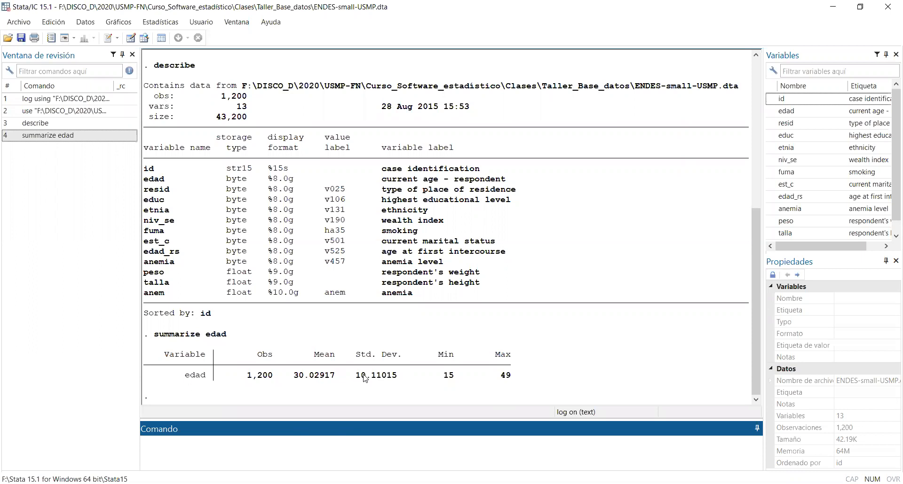
Get the summary statistics of the weight variable with the abbreviated command "sum peso".
text(sum)
click(456, 91)
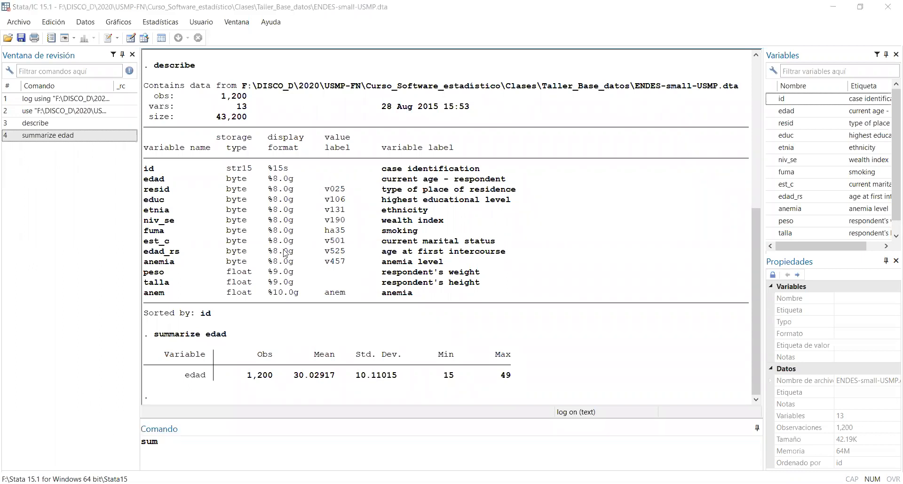
click(165, 442)
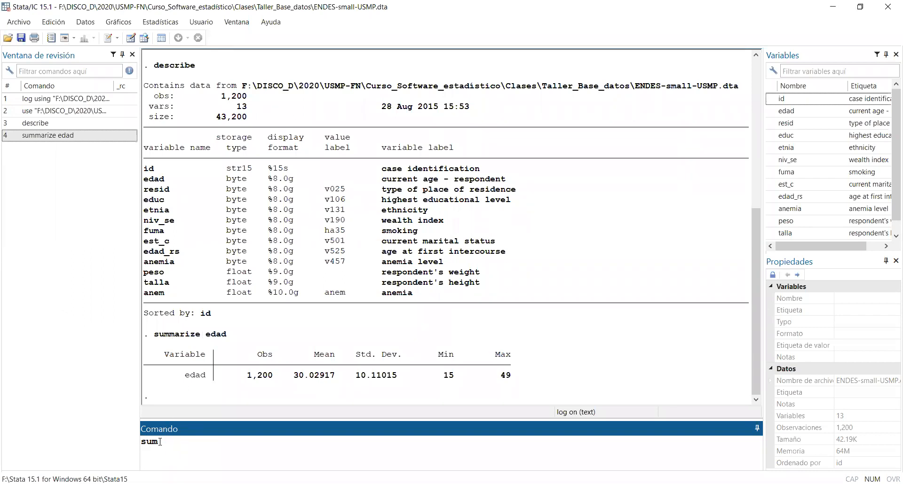
text(peso)
key(Return)
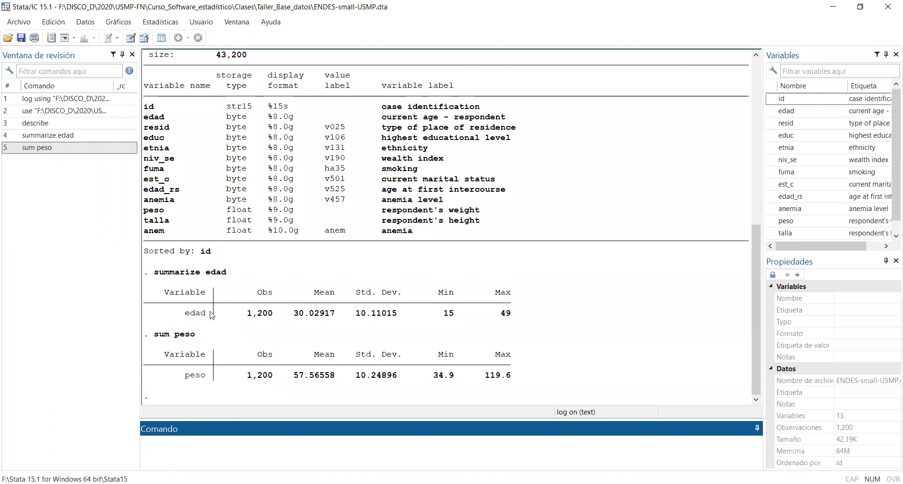
Summarize the age variable again using the abbreviated command "sum edad".
text(sum edad)
key(Return)
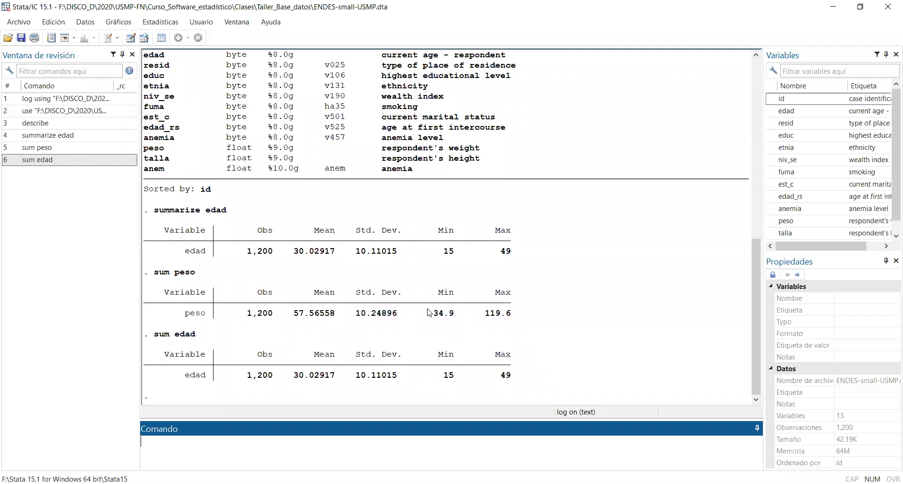
click(470, 99)
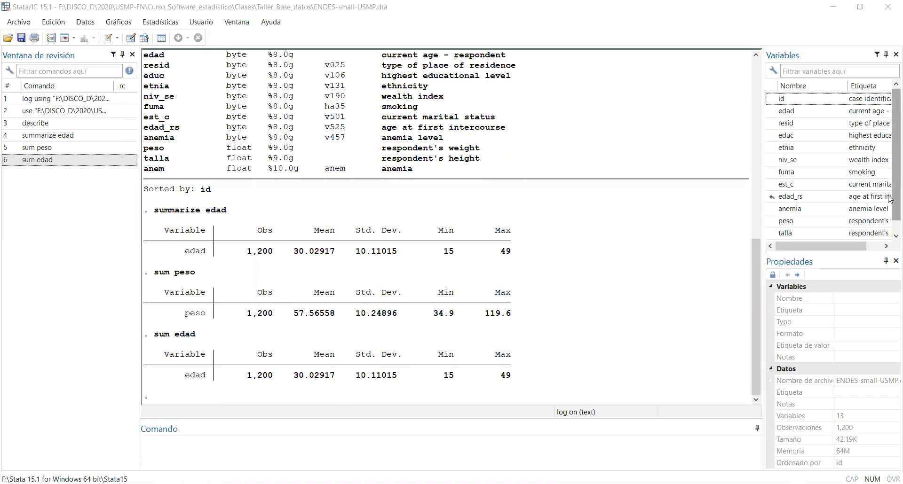
Display the type, range, missing values and labels of the anemia variable with the command "codebook anem".
click(779, 240)
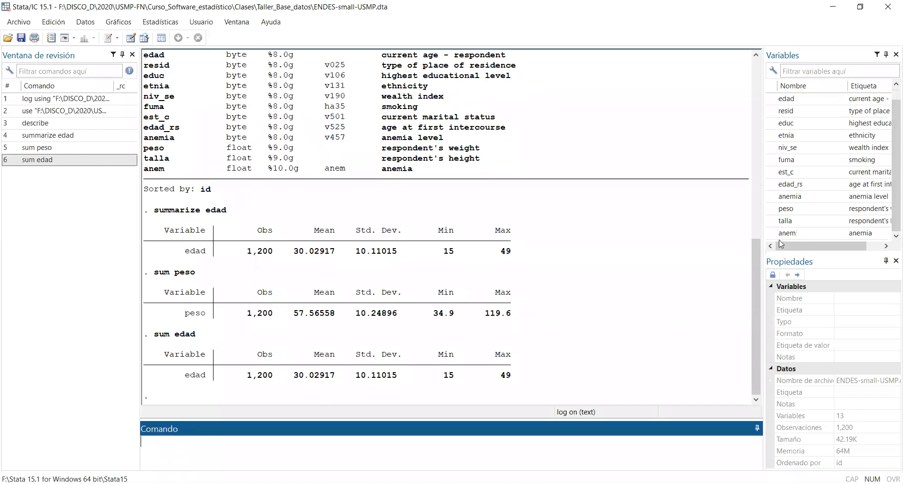
click(781, 243)
text(codebook anem)
key(Return)
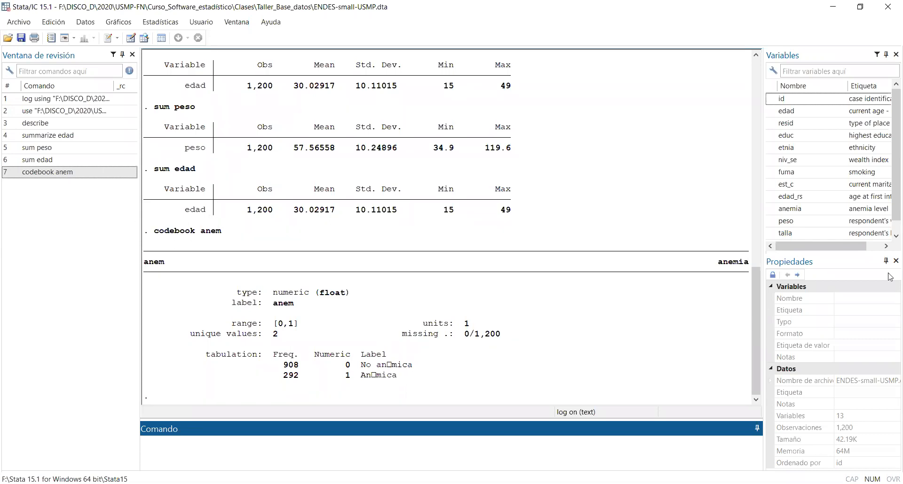
Produce a frequency table of the anemia variable with the command "tabulate anem".
drag(893, 211, 888, 241)
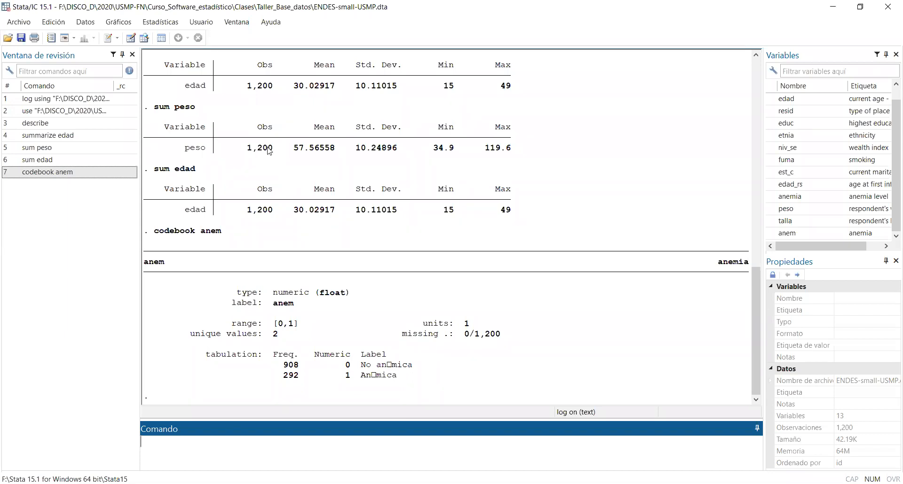
text(tabulate anem)
key(Return)
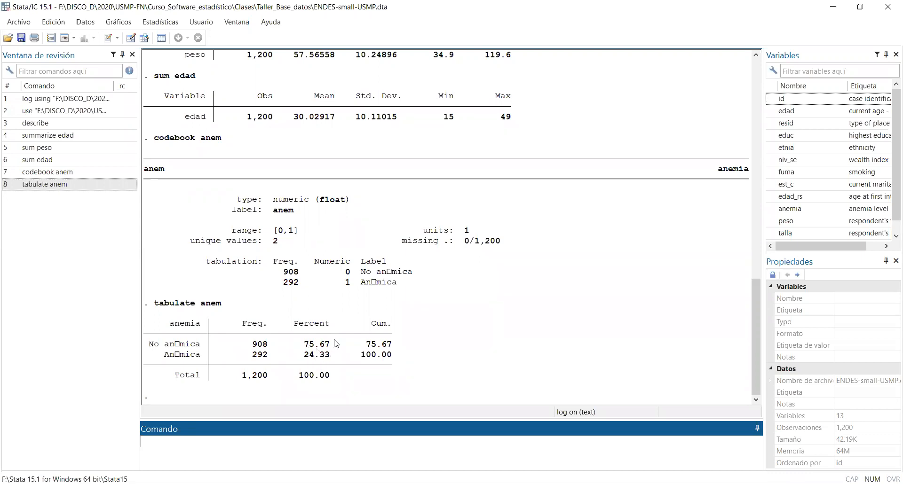
Review the mean in the earlier summary of the weight variable, highlighting its value and column heading.
click(433, 371)
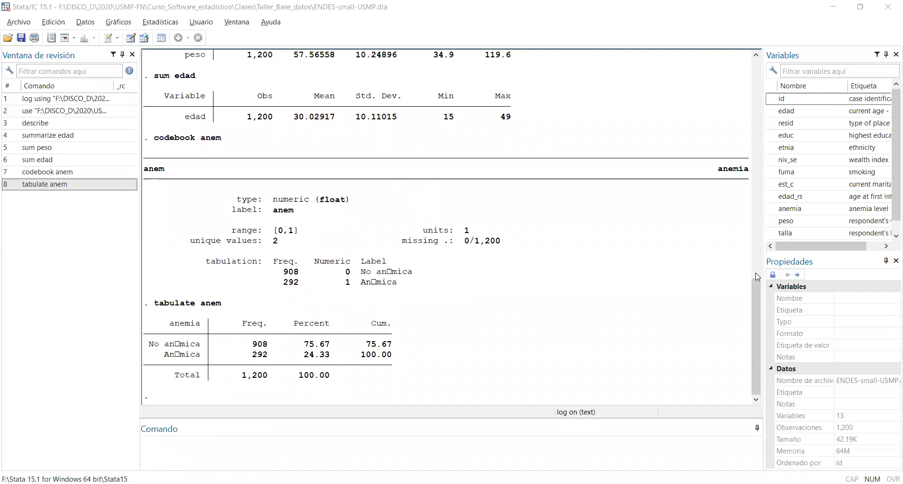
scroll(303, 125, up, 2)
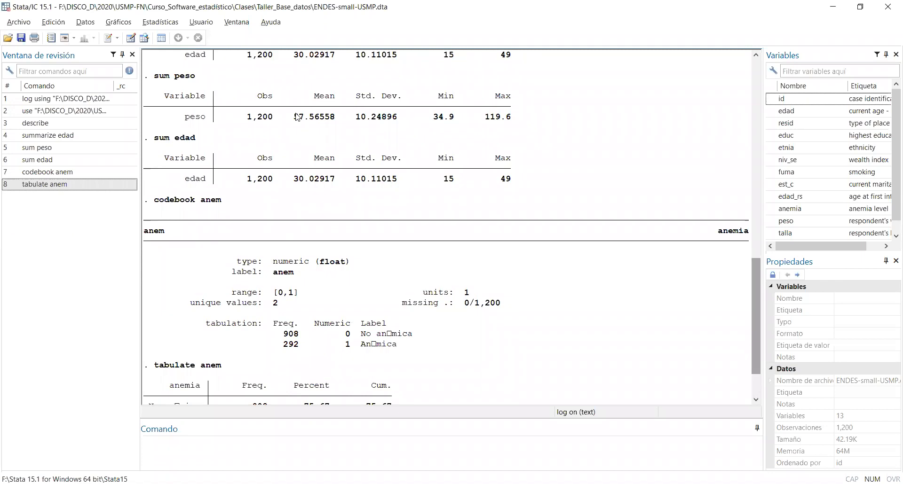
drag(293, 118, 336, 120)
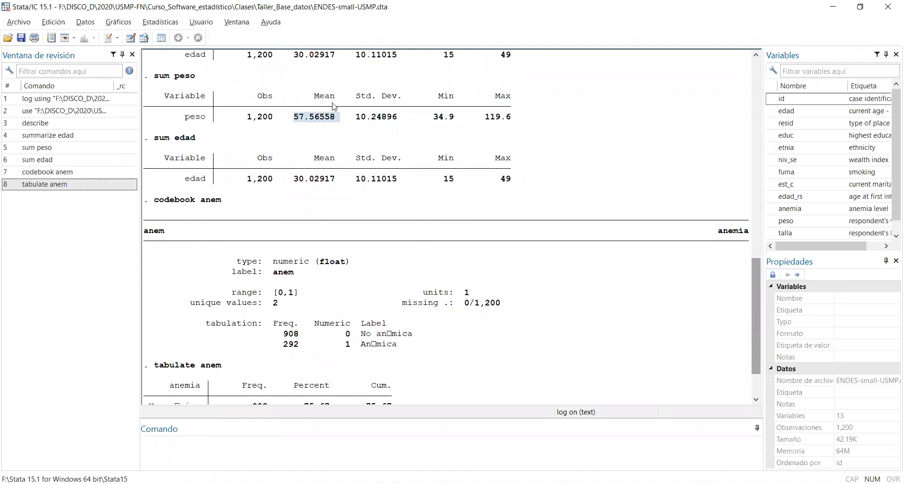
drag(315, 97, 332, 99)
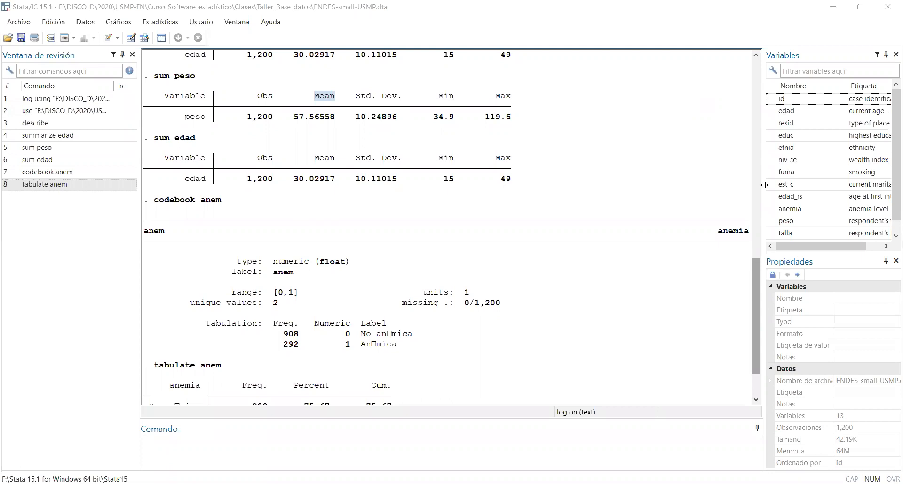
drag(758, 296, 758, 315)
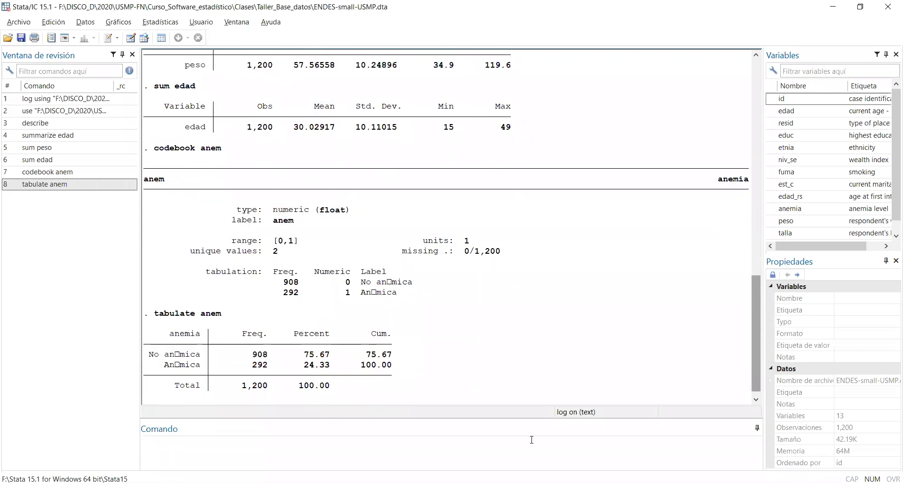
Summarize weight separately for each anemia group with the command "bysort anem: sum peso".
click(532, 439)
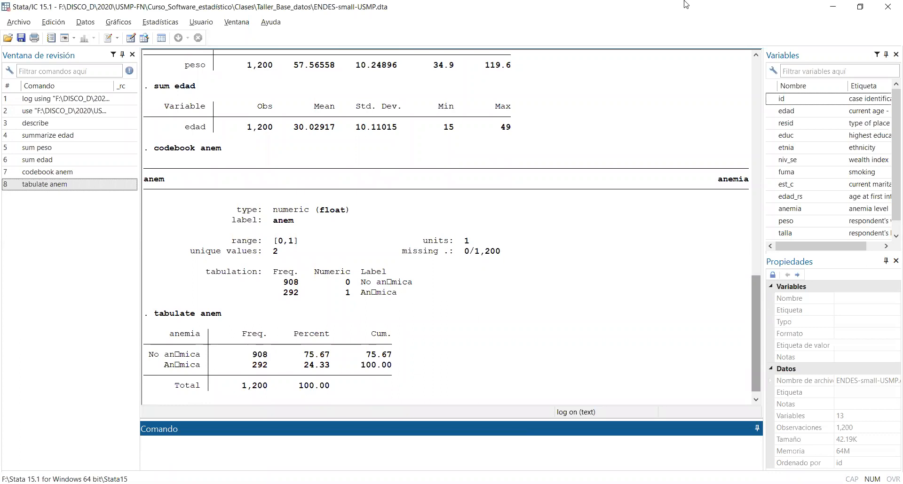
text(bysort anem: sum)
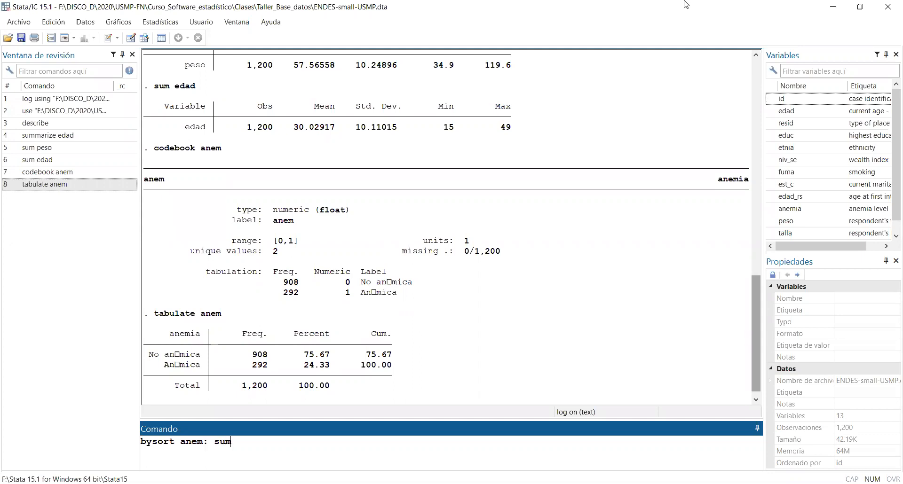
text( edad)
key(BackSpace)
key(BackSpace)
key(BackSpace)
key(BackSpace)
text(peso)
key(Return)
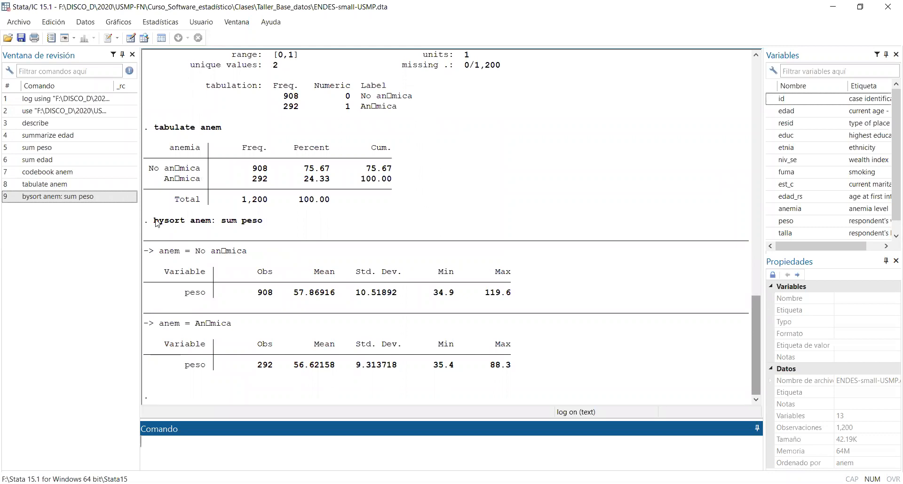
Examine the parts of the bysort command and compare the mean weights of the non-anemic and anemic groups.
drag(149, 221, 190, 225)
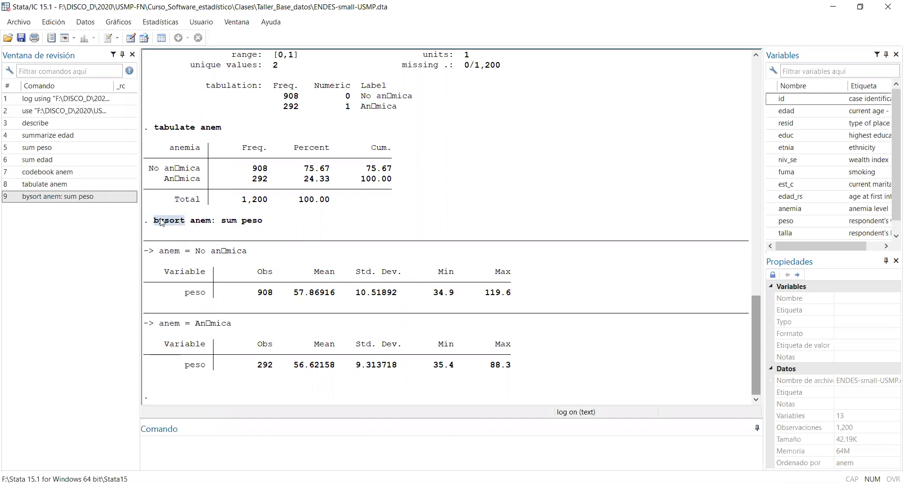
drag(190, 225, 260, 227)
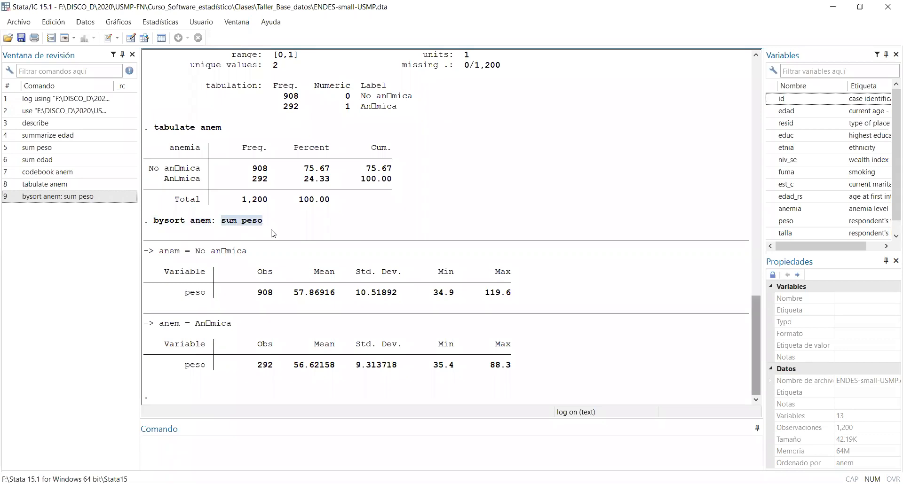
click(257, 232)
drag(298, 292, 334, 293)
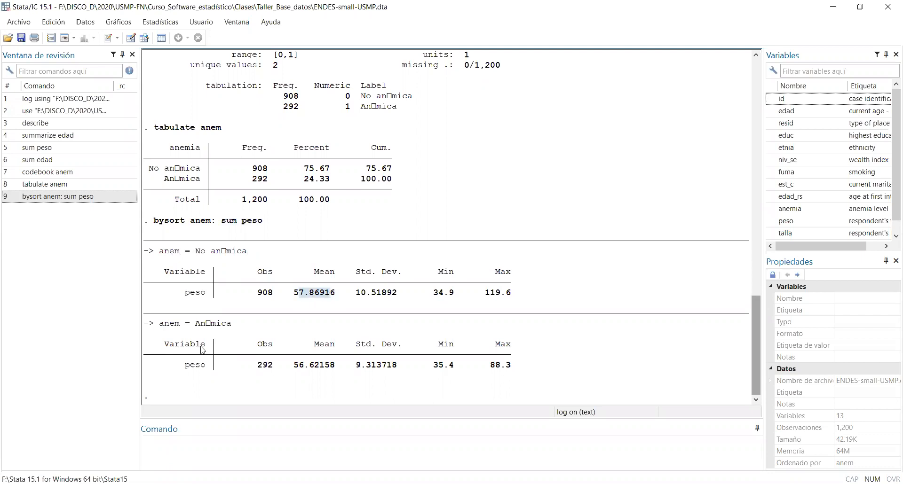
drag(294, 365, 334, 371)
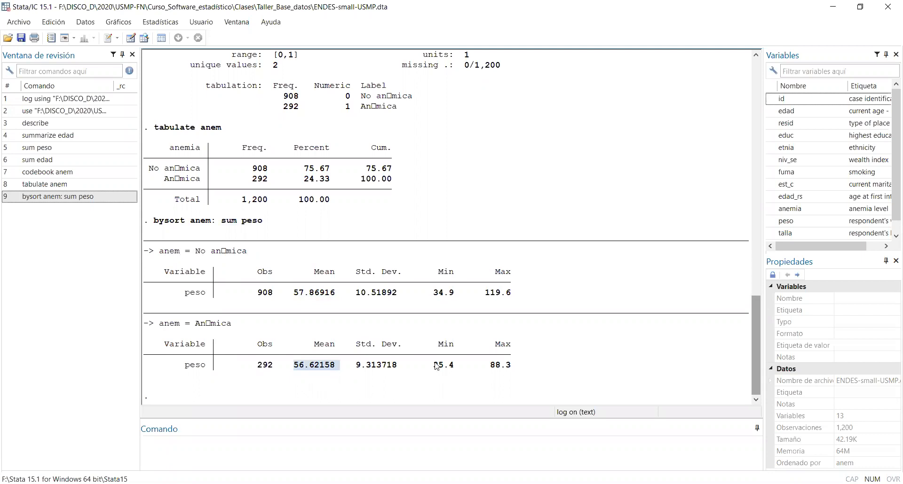
click(322, 287)
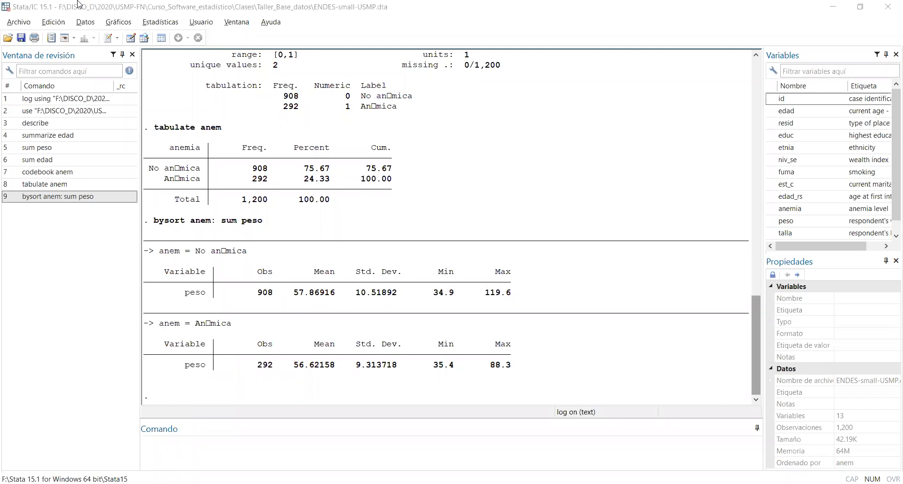
Compare mean weight between the anemia groups with the two-sample test command "ttest peso, by(anem)".
click(184, 436)
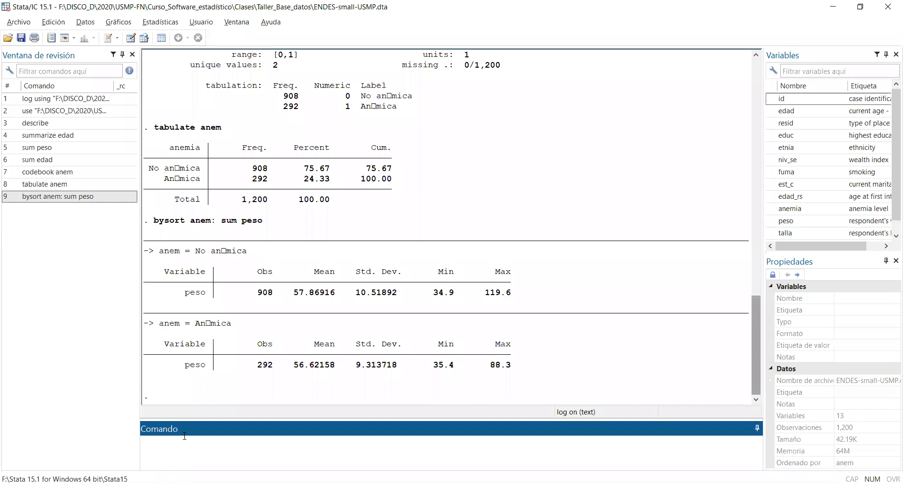
text(ttest)
text(peso,)
text(by()
text(anem)
key(Return)
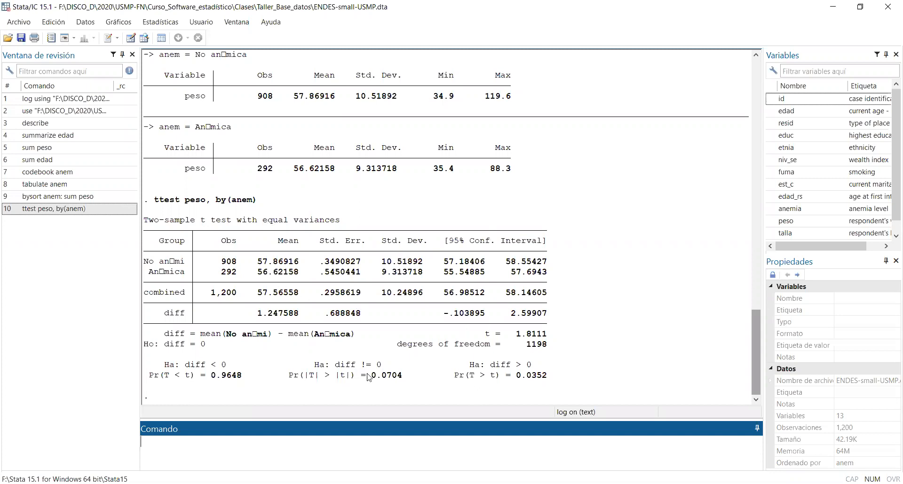
Examine the two-sided and upper one-sided p-values of the weight t test.
drag(371, 376, 408, 376)
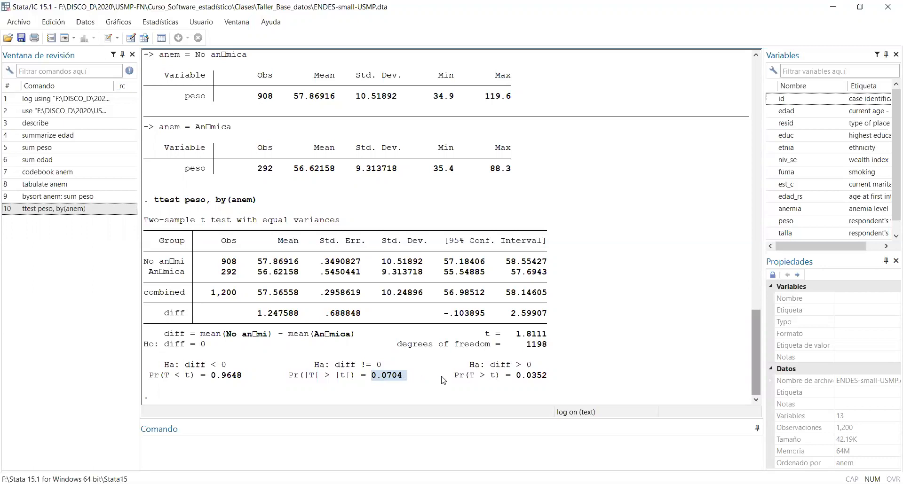
drag(517, 375, 545, 381)
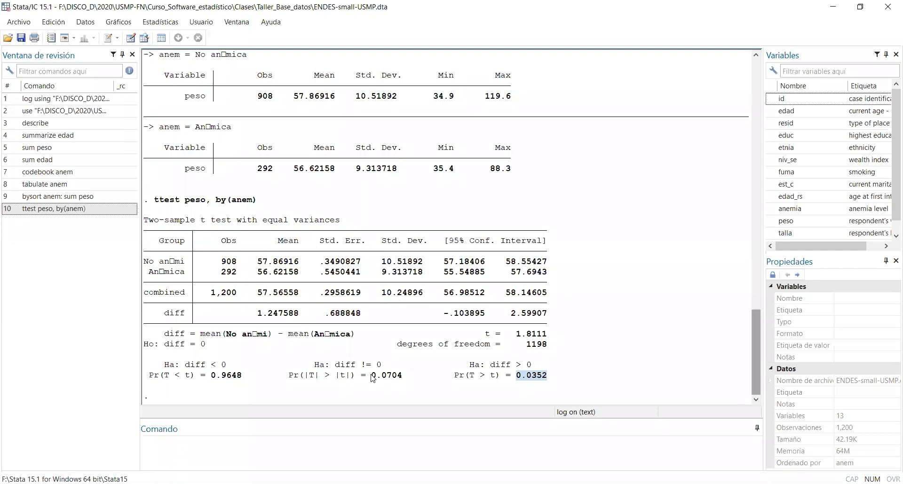
drag(372, 376, 402, 377)
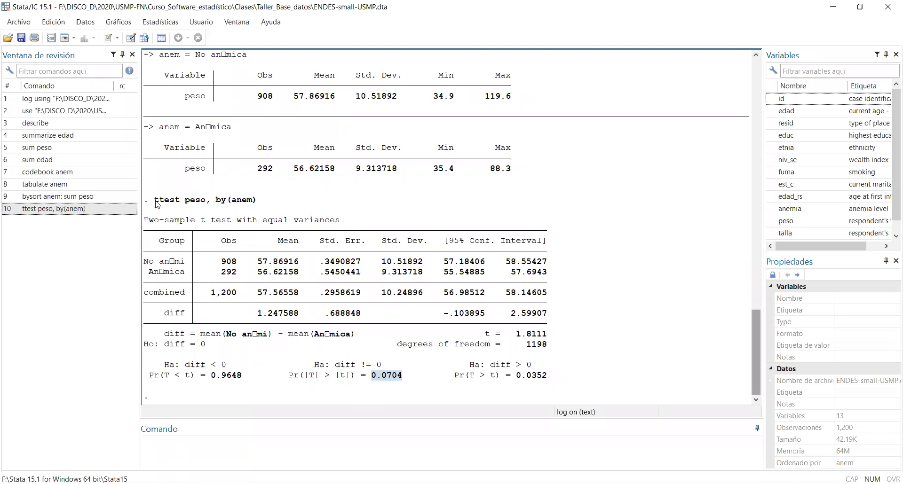
double_click(175, 200)
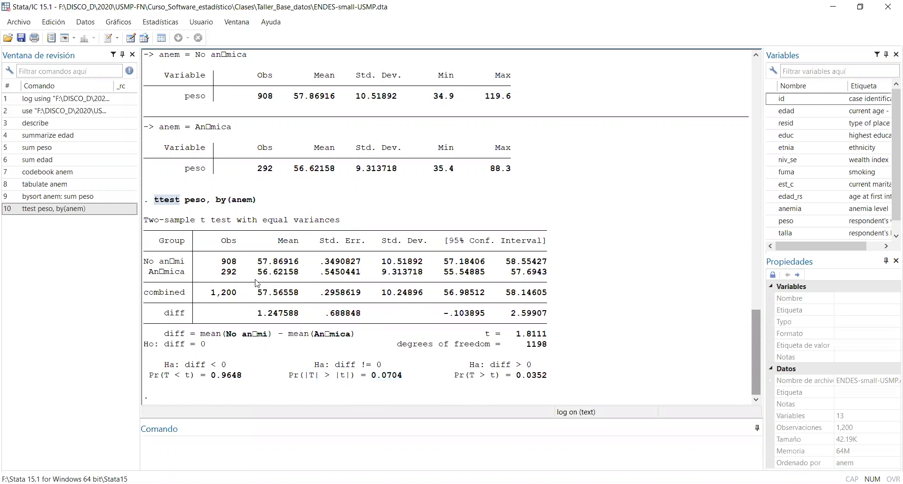
drag(372, 376, 403, 379)
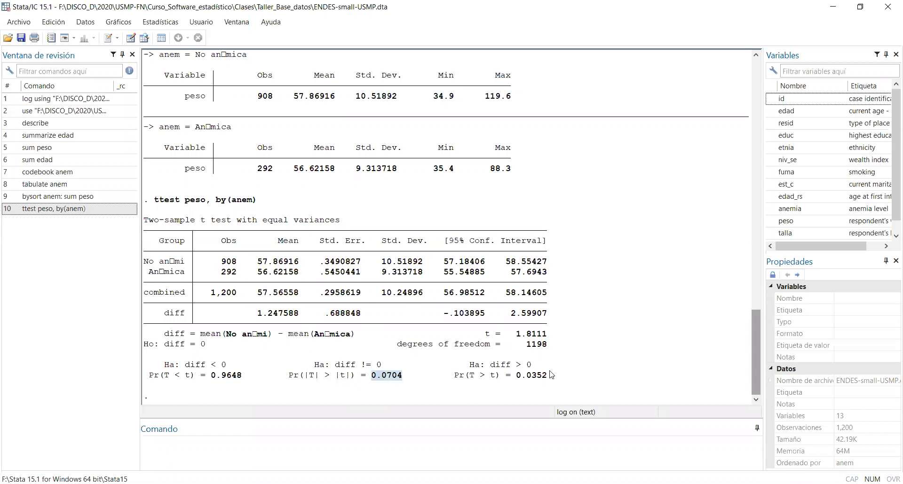
click(390, 336)
Compare mean age between the anemia groups with "ttest edad, by(anem)" and highlight the two-sided p-value.
click(679, 451)
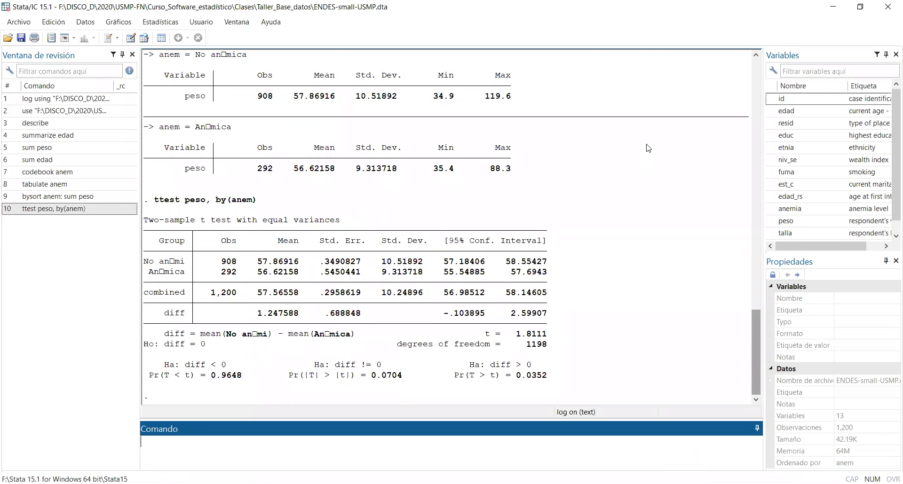
text(ttest edad, by(anem)
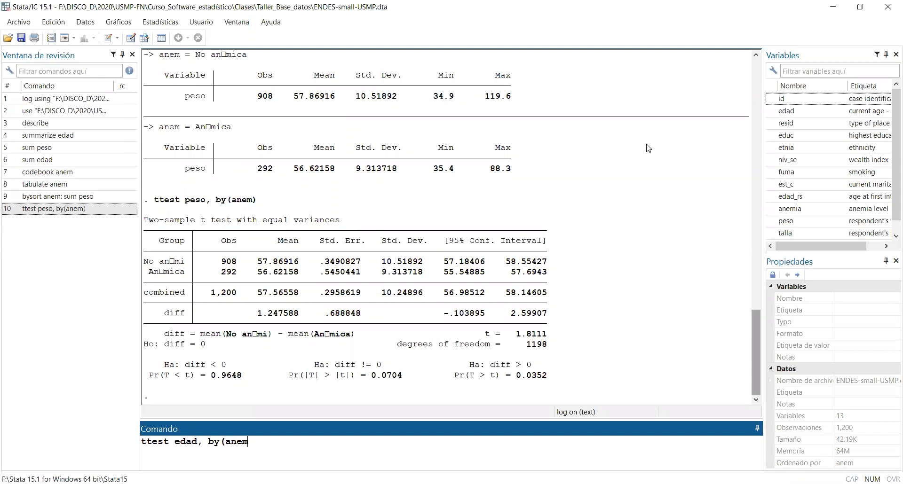
text())
key(Return)
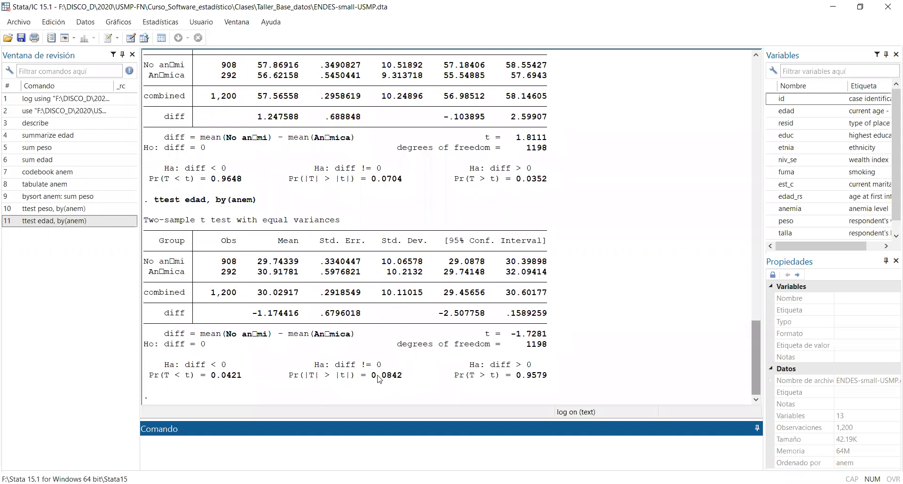
drag(372, 376, 399, 376)
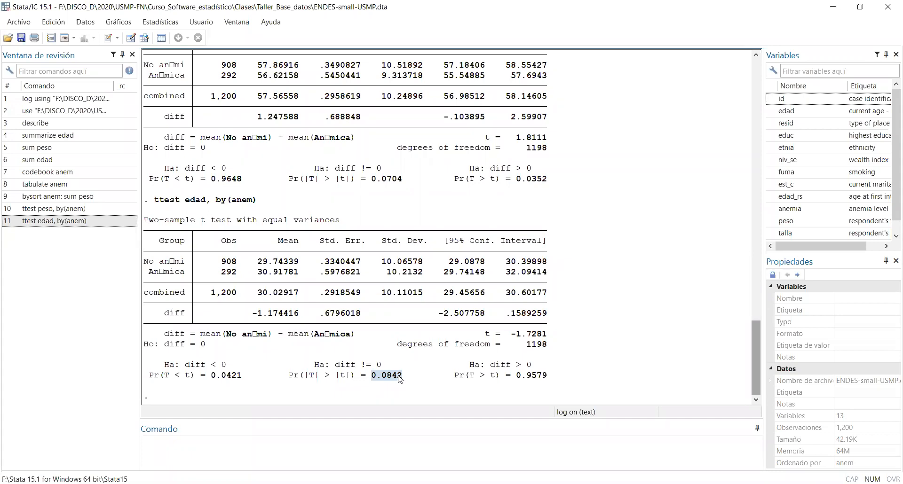
Test the equality of weight variances between the anemia groups with "sdtest peso, by(anem)" and highlight the two-sided p-value.
click(419, 402)
text(t)
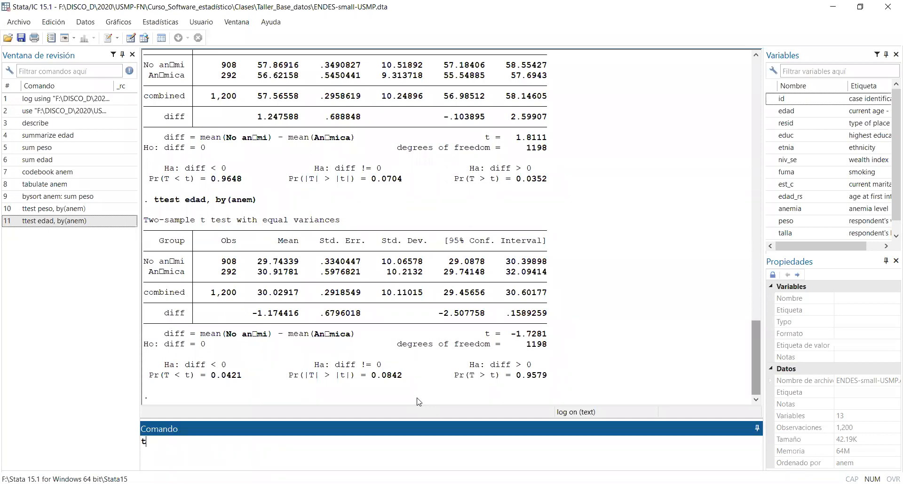
key(BackSpace)
text(sdtedt)
key(BackSpace)
key(BackSpace)
text(st peso, by(an)
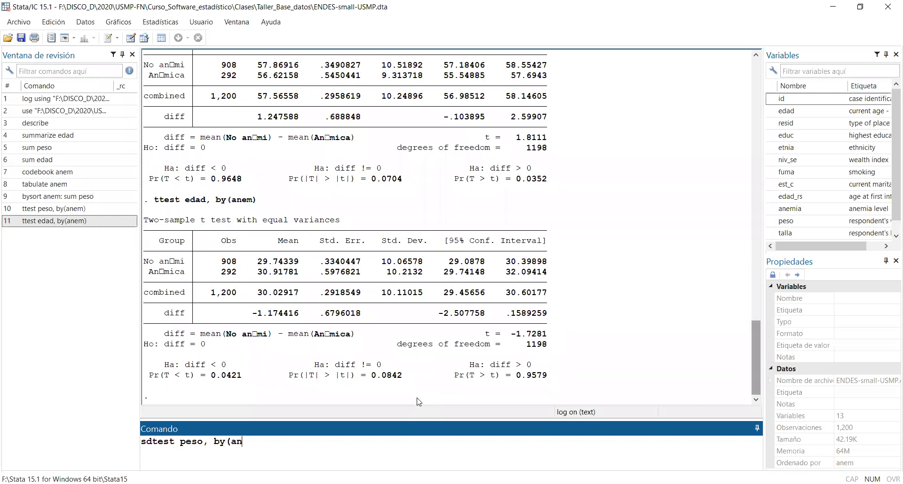
text(em))
key(Return)
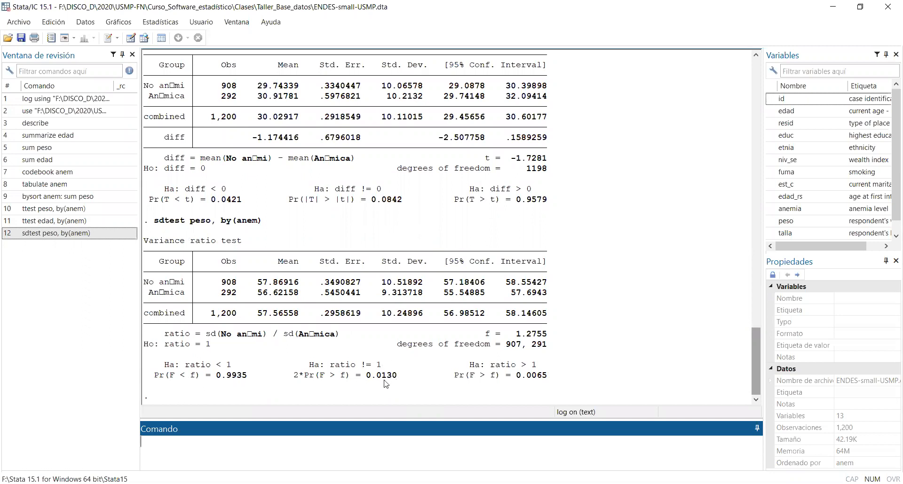
drag(361, 375, 402, 377)
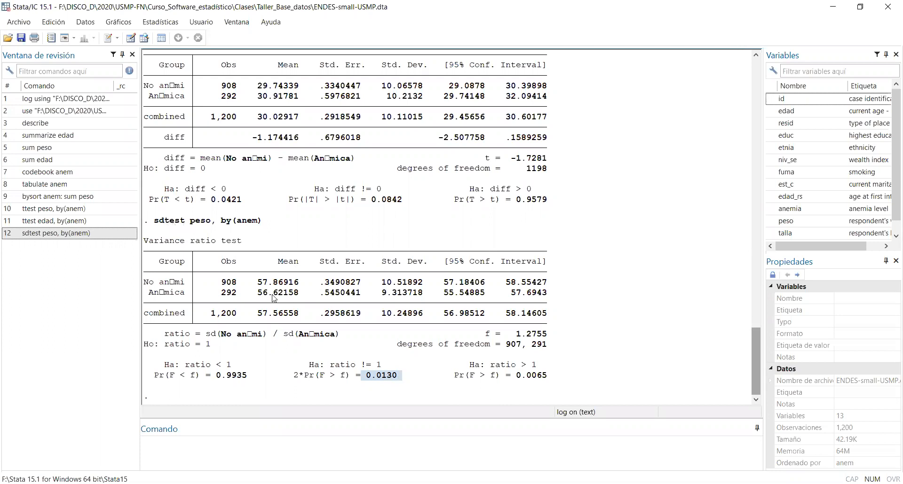
Try to rerun the weight t test by anemia group for unequal variances with the command "ttest peso, by(anem) unequeal".
click(265, 445)
key(Page_Up)
key(Page_Up)
key(Page_Up)
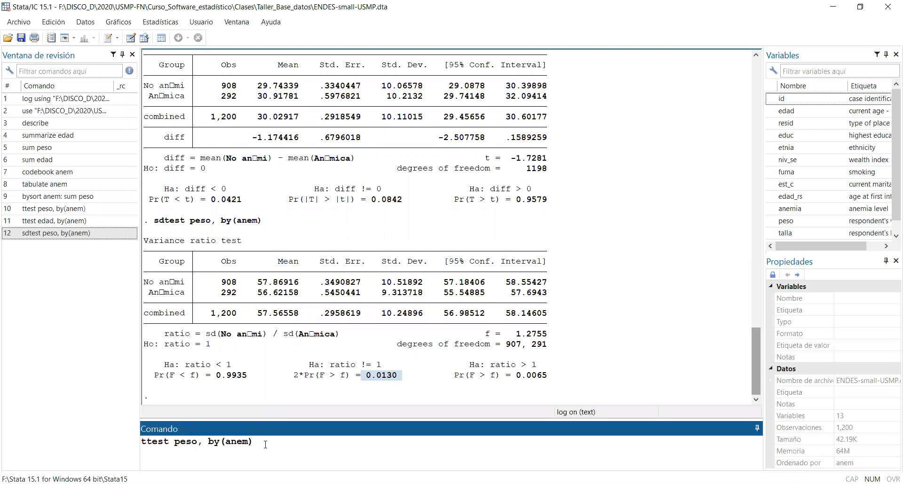
text(unequeal)
key(Delete)
click(462, 88)
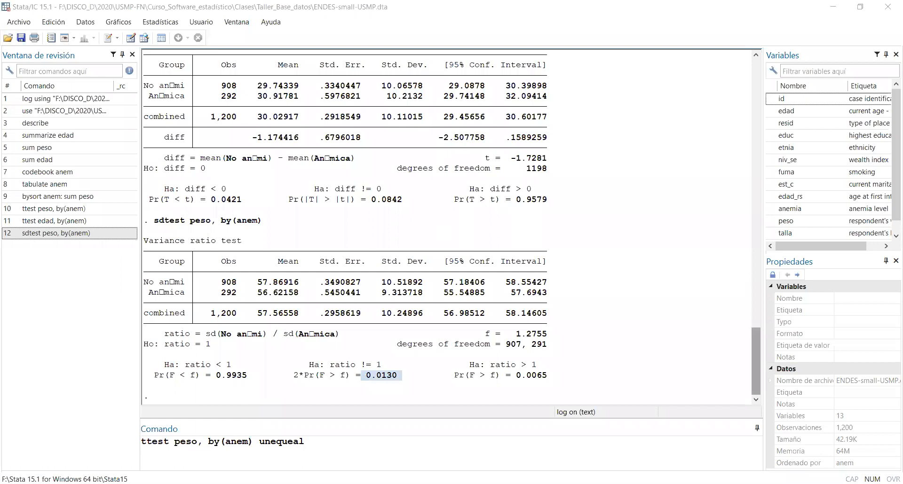
key(Return)
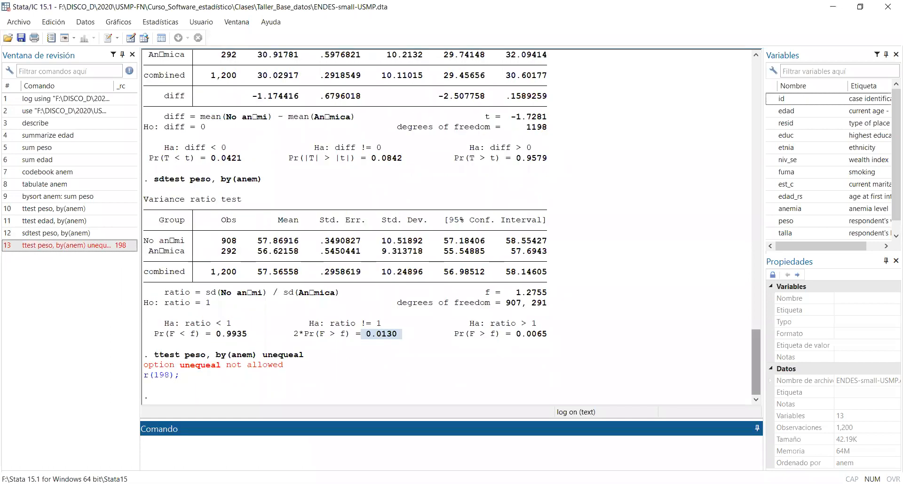
Rerun the weight t test for unequal variances with "ttest peso, by(anem) unequal" and highlight the two-sided p-value.
key(Page_Up)
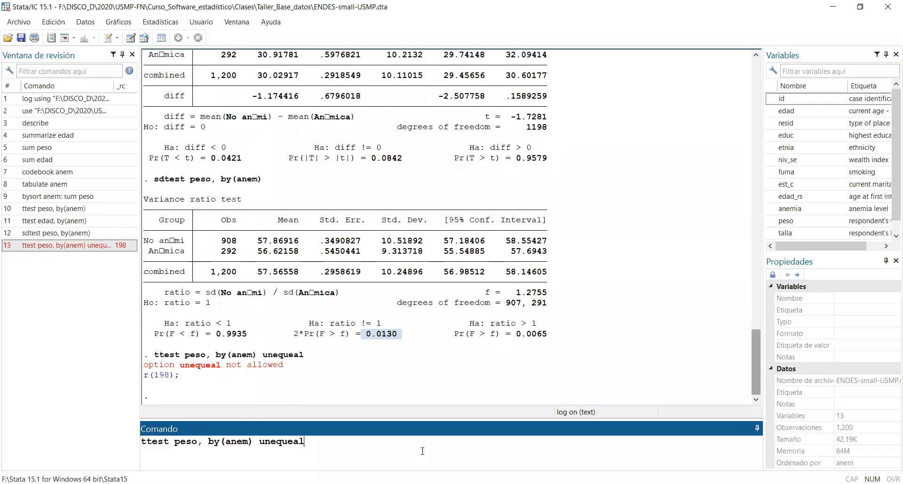
key(Left)
key(Left)
key(BackSpace)
key(Return)
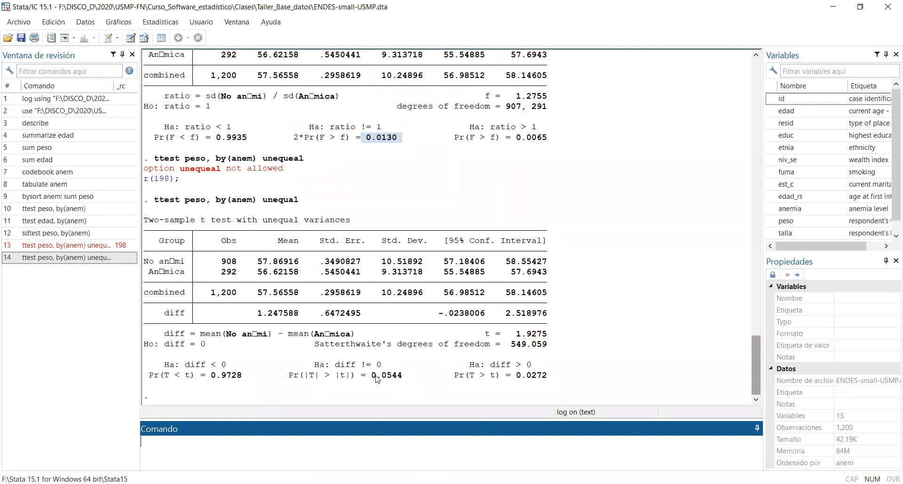
drag(382, 375, 403, 375)
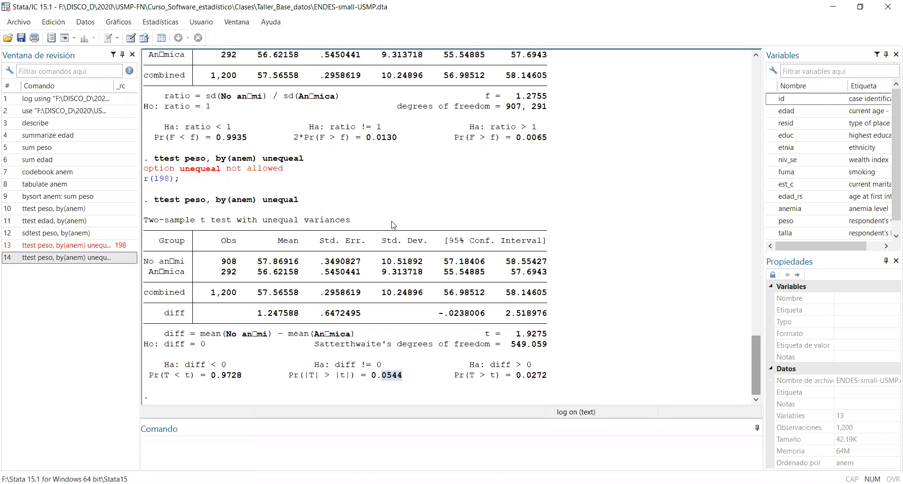
click(361, 456)
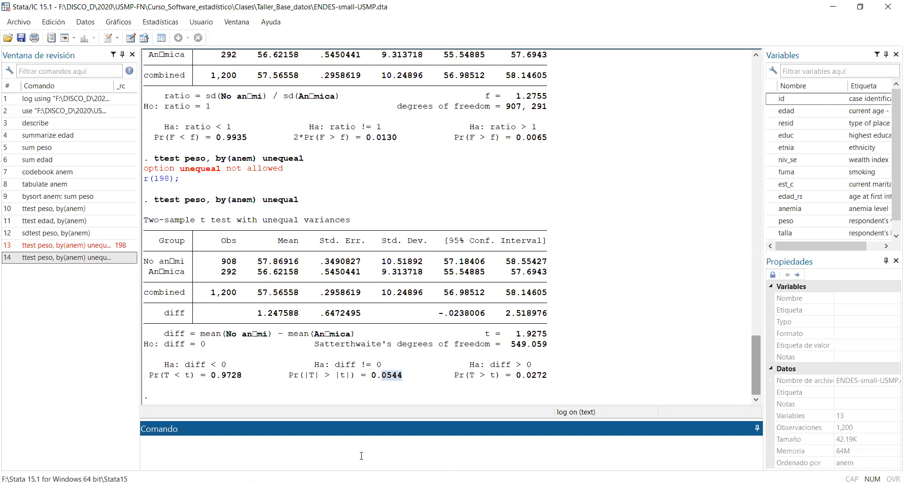
text(busort)
key(BackSpace)
key(BackSpace)
key(BackSpace)
key(BackSpace)
key(BackSpace)
text(ysort talla)
key(BackSpace)
key(BackSpace)
key(BackSpace)
key(BackSpace)
key(BackSpace)
key(BackSpace)
key(BackSpace)
key(BackSpace)
key(BackSpace)
key(BackSpace)
key(BackSpace)
key(BackSpace)
Tabulate the frequencies of the smoking variable with "tab fuma".
text(yab fuma)
key(BackSpace)
key(BackSpace)
key(BackSpace)
key(BackSpace)
key(BackSpace)
key(BackSpace)
key(BackSpace)
key(BackSpace)
text(tab fuma)
key(Return)
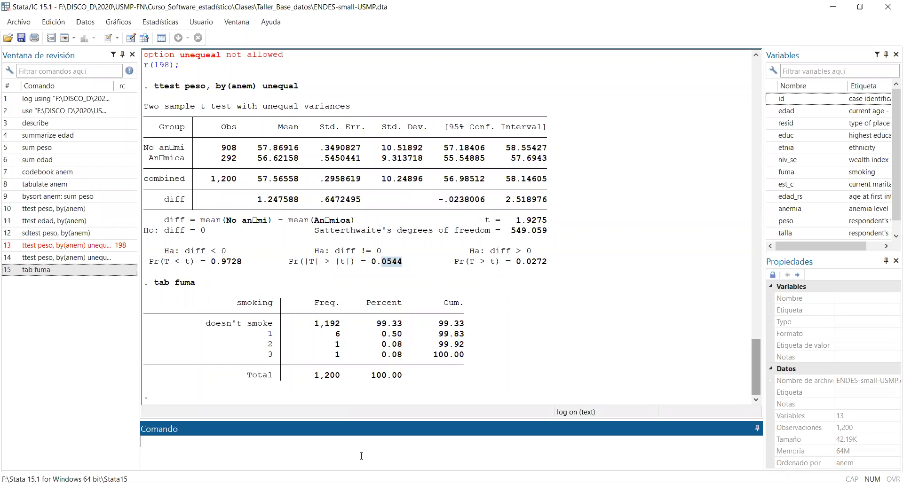
Summarize height separately for each anemia group with "bysort anem: sum talla".
text(bysort anem: sum talla)
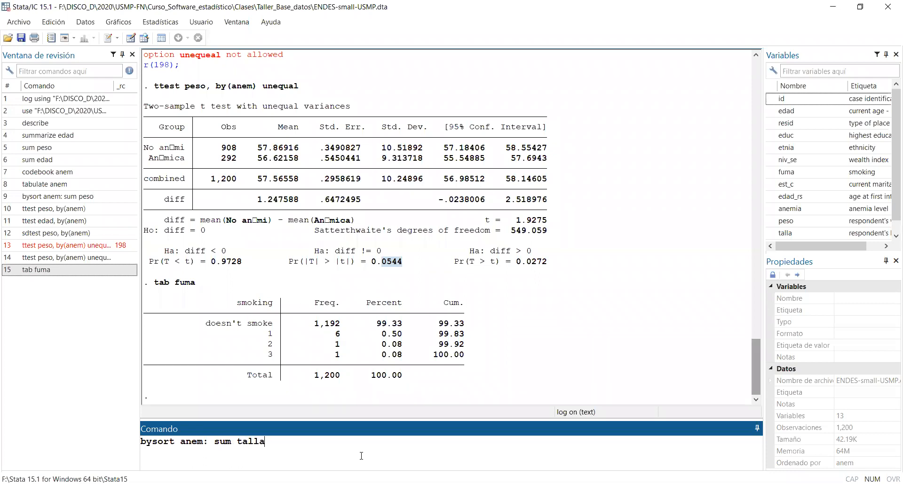
key(Return)
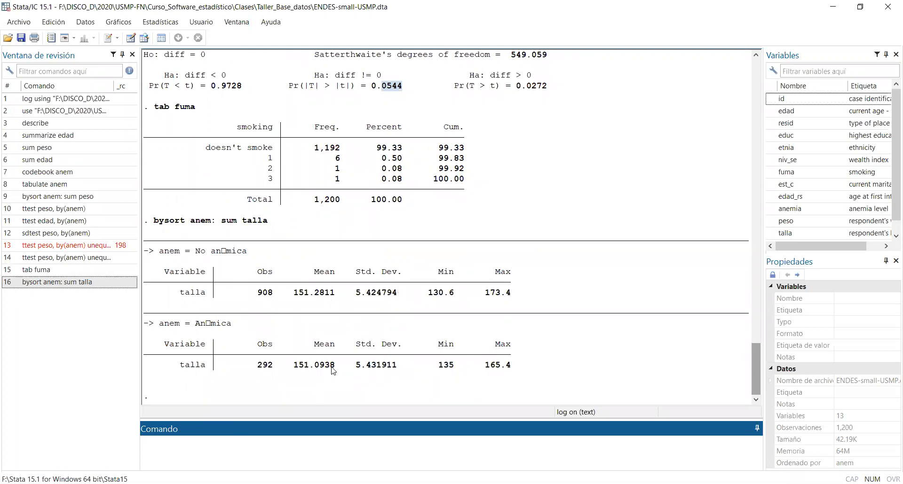
Test height variances between the anemia groups with "sdtest talla, by(anem)" and compare the means with "ttest talla, by(anem)".
text(sdtest talla, by(anem)
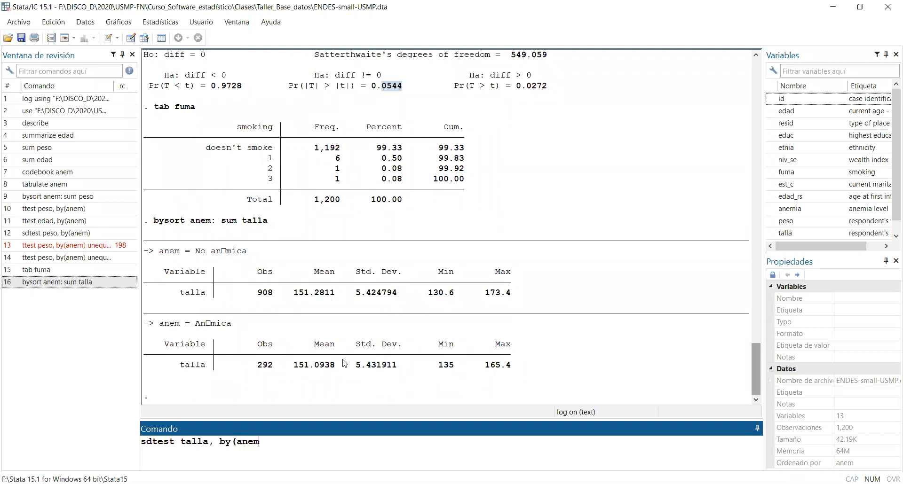
text())
key(Return)
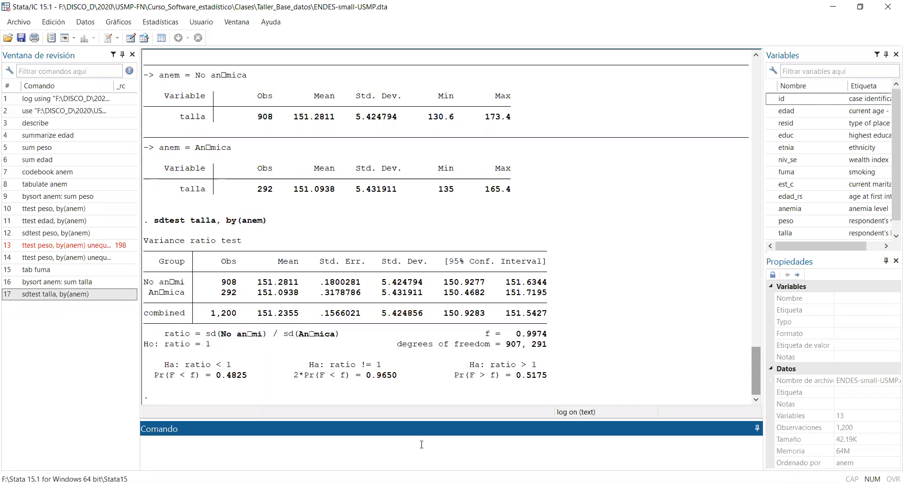
text(ttest talla, by(anem))
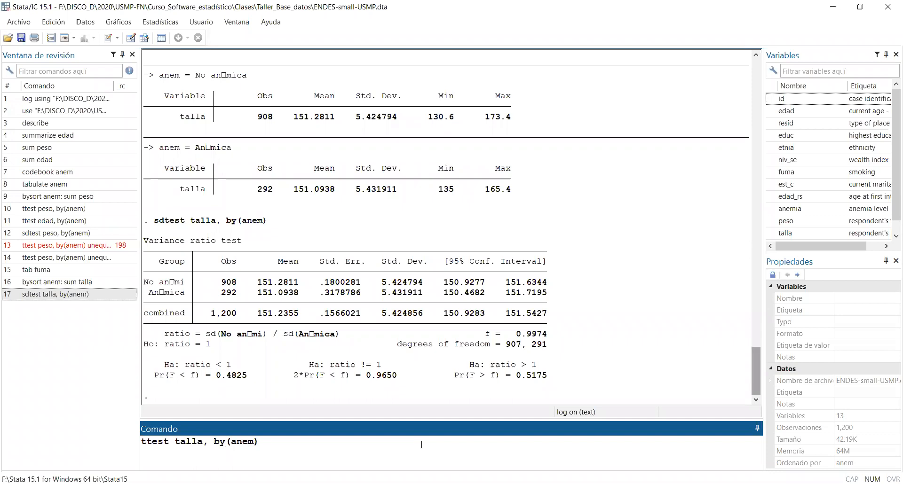
key(Return)
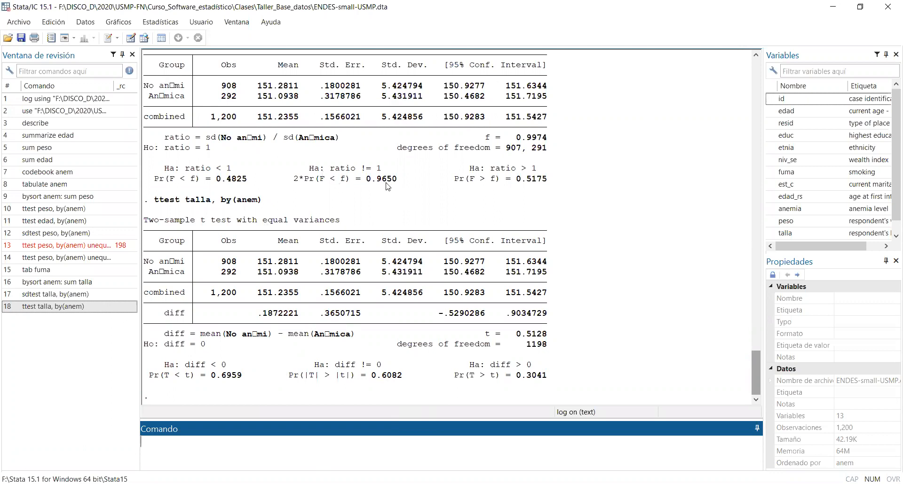
Repeat the weight variance test between the anemia groups with "sdtest peso, by(anem)" and highlight the two-sided p-value.
key(Page_Up)
key(Page_Up)
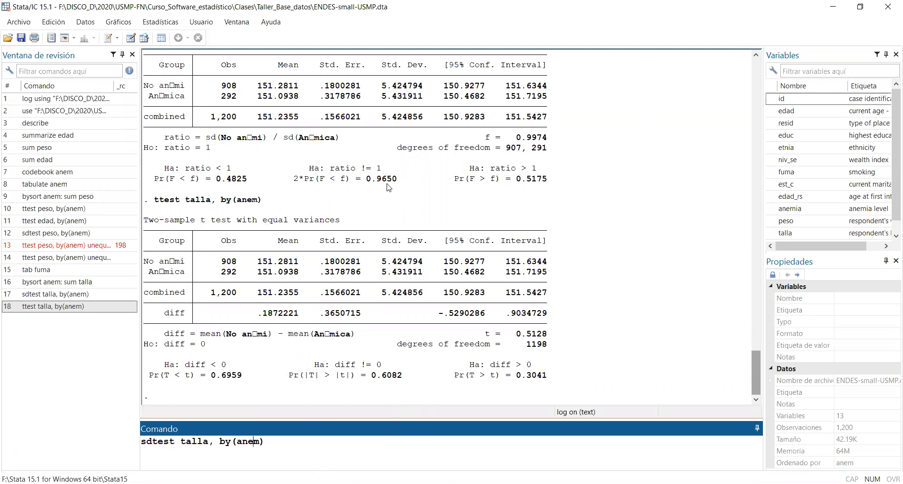
text(peso)
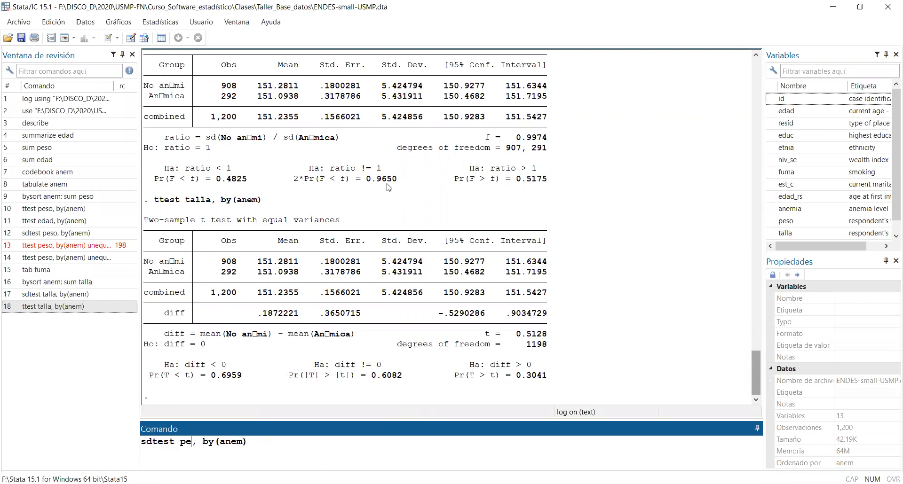
key(Return)
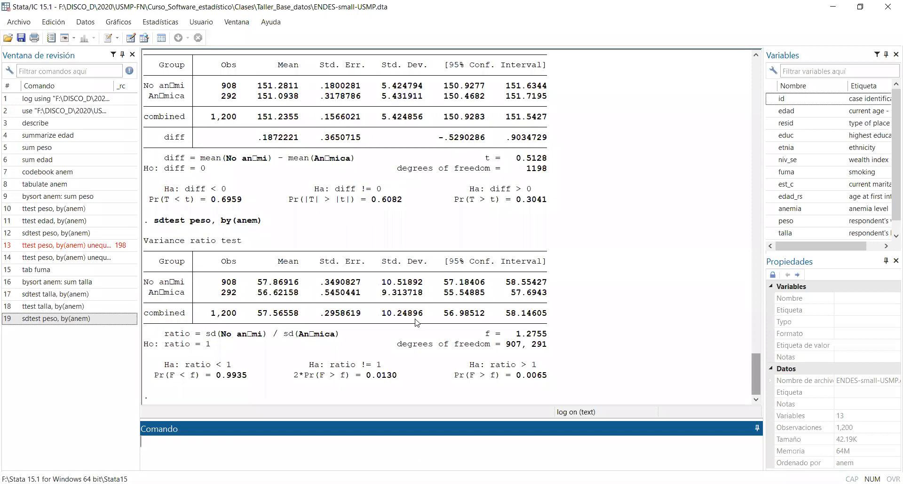
drag(366, 376, 403, 378)
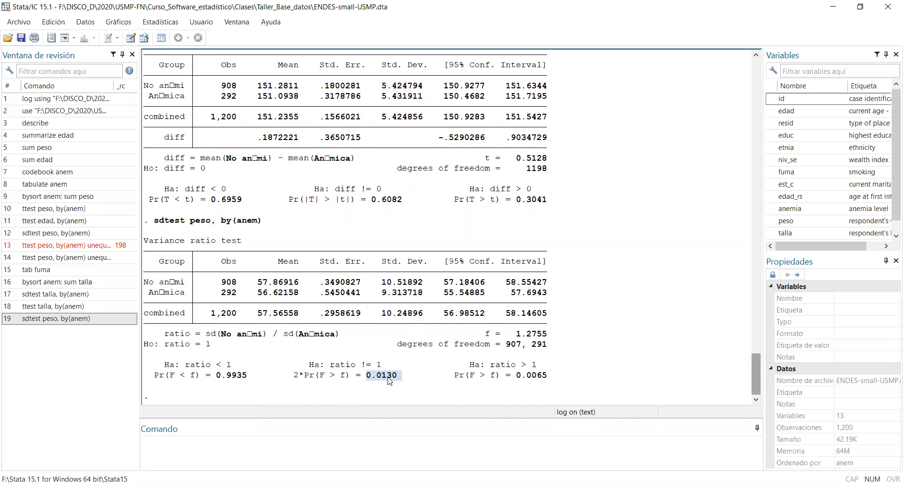
Repeat the unequal-variance t test of weight between the anemia groups with "ttest peso, by(anem) unequal".
click(422, 443)
text(test)
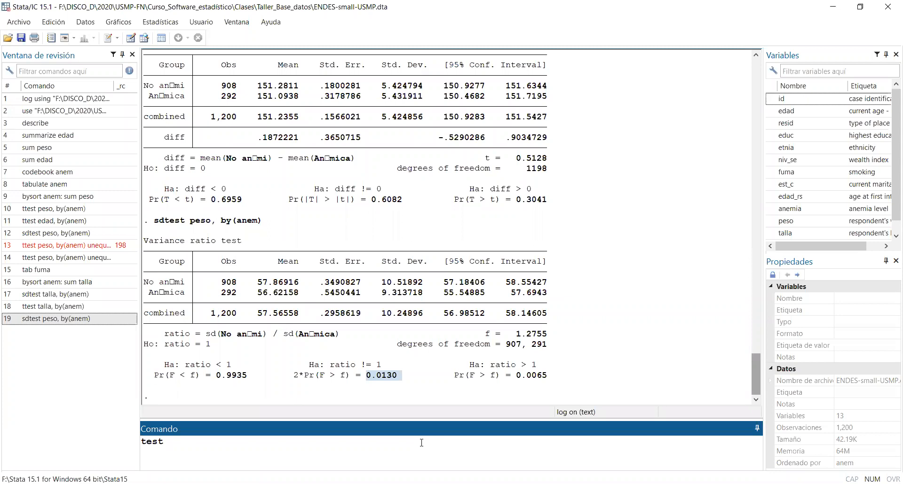
text( peso, by(anem) unequal)
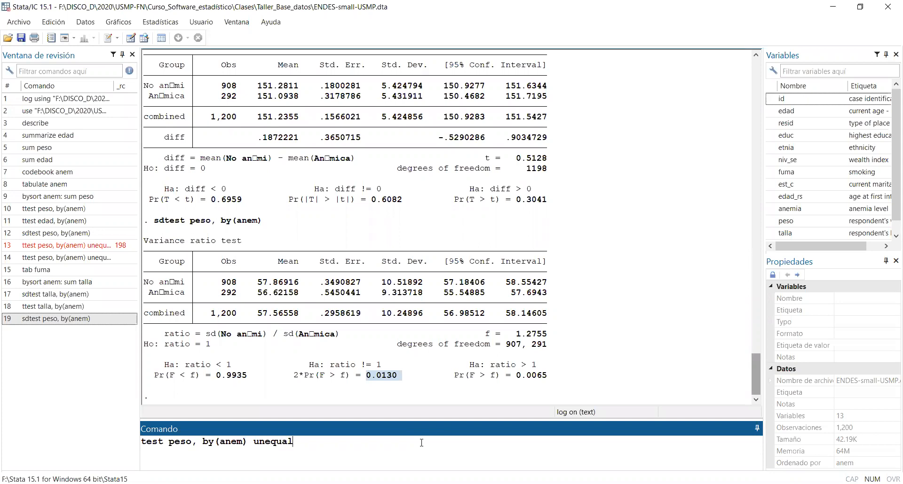
key(Return)
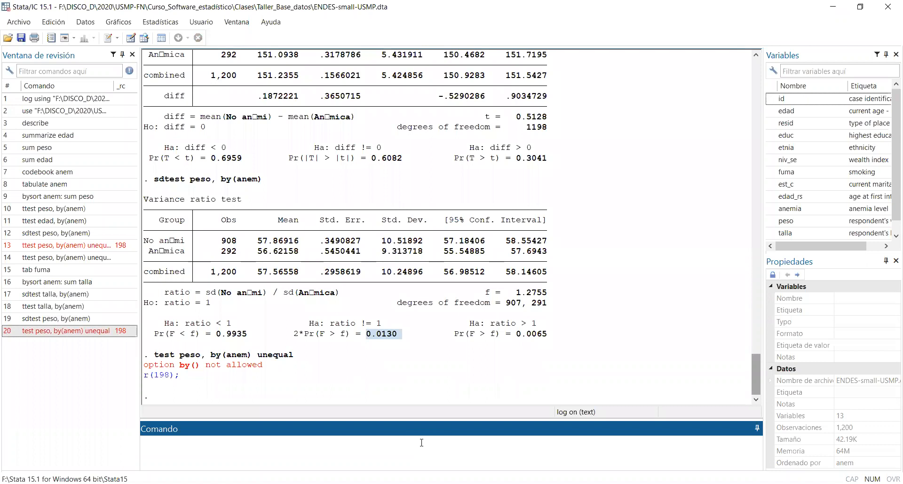
key(Page_Up)
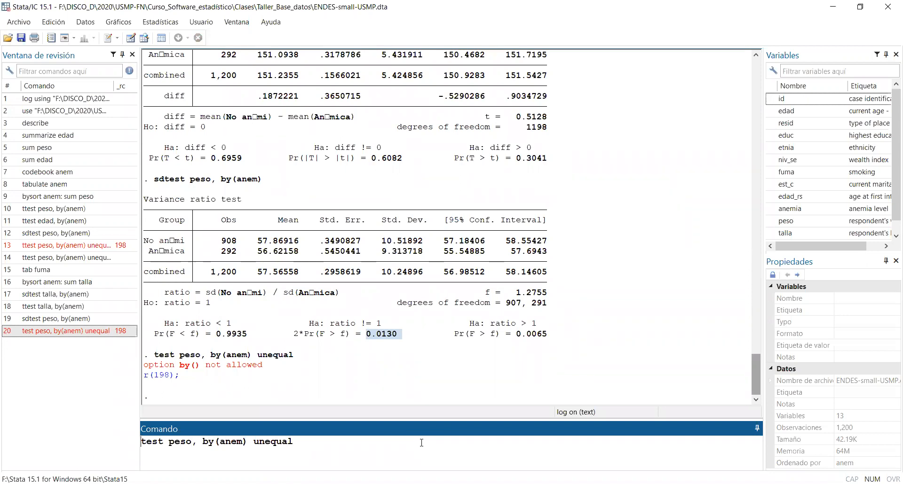
text(t)
key(Return)
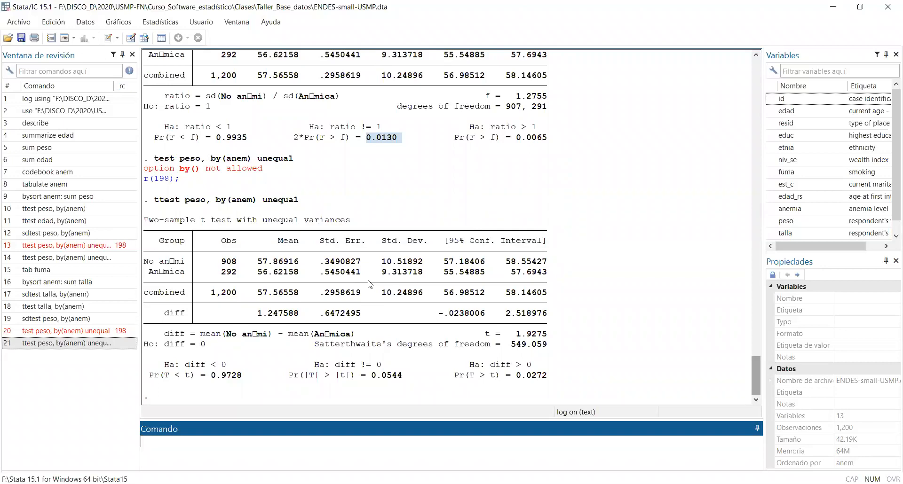
Tabulate the smoking and wealth index variables separately with "tab fuma" and "tab niv_se".
text(tab fuma)
key(Return)
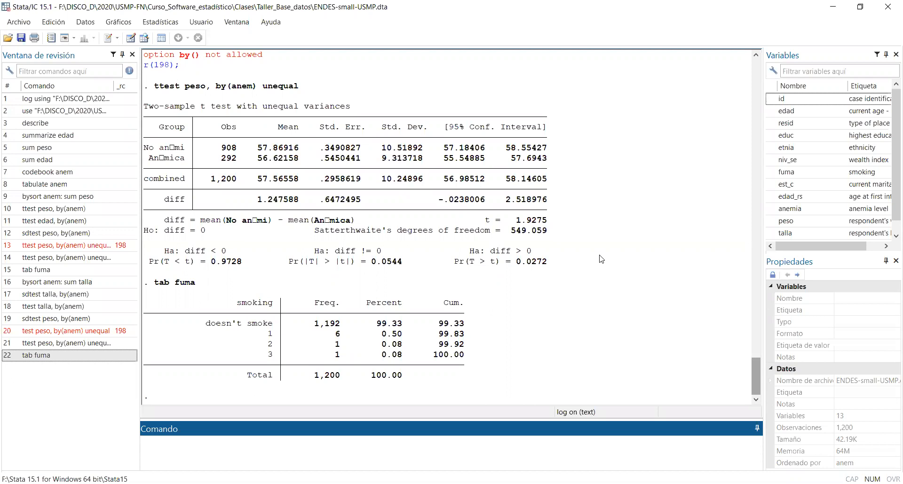
text(tab niv_se)
key(Return)
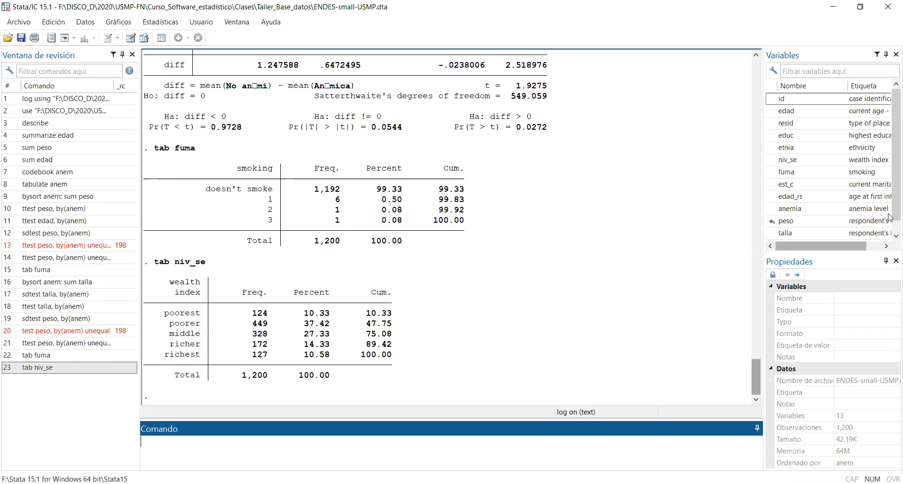
Cross-tabulate the wealth index against anemia with "tab niv_se anem".
scroll(890, 229, down, 1)
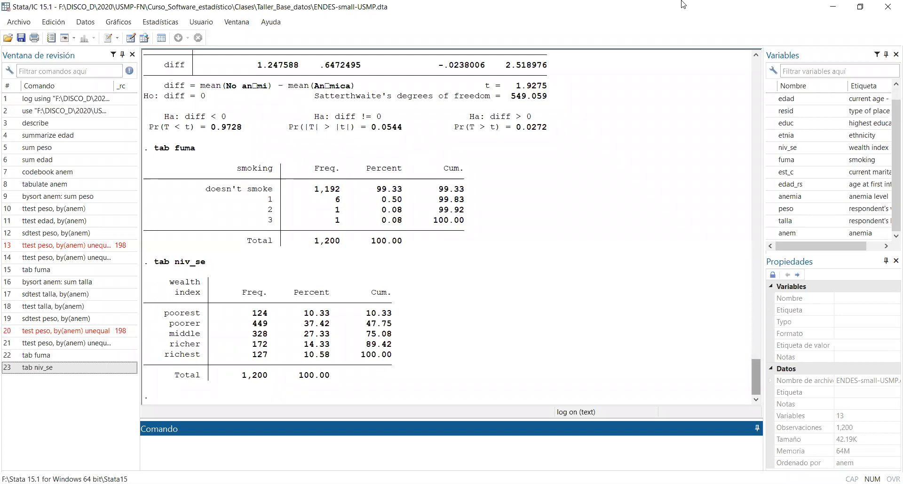
text(tab)
text(niv_se)
text(anem)
key(Return)
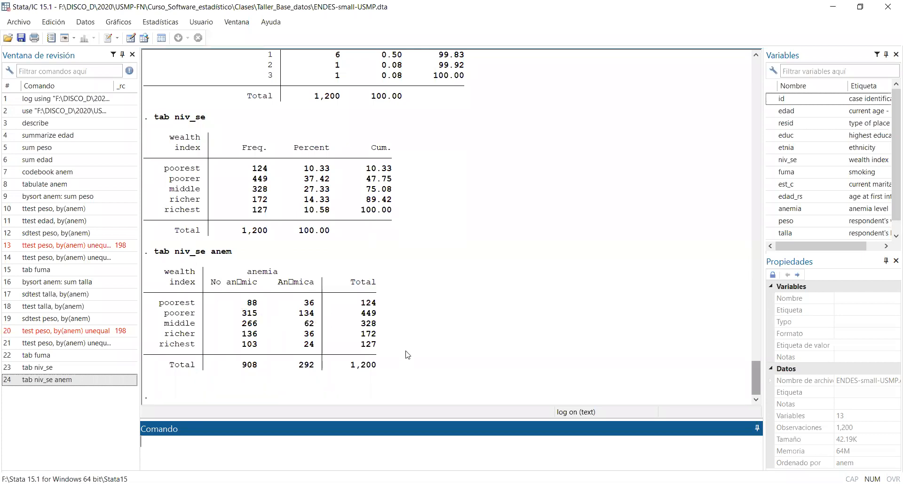
Add row percentages to the wealth index and anemia cross-tabulation with "tab niv_se anem, row".
key(Page_Up)
text(row)
key(Return)
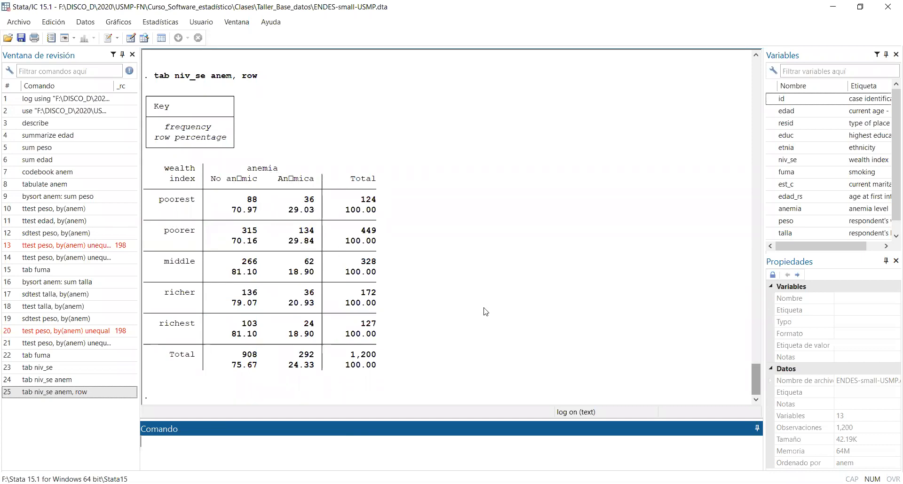
Run the Pearson chi-squared test on the cross-tabulation with "tab niv_se anem, row chi2" and highlight its p-value.
key(Page_Up)
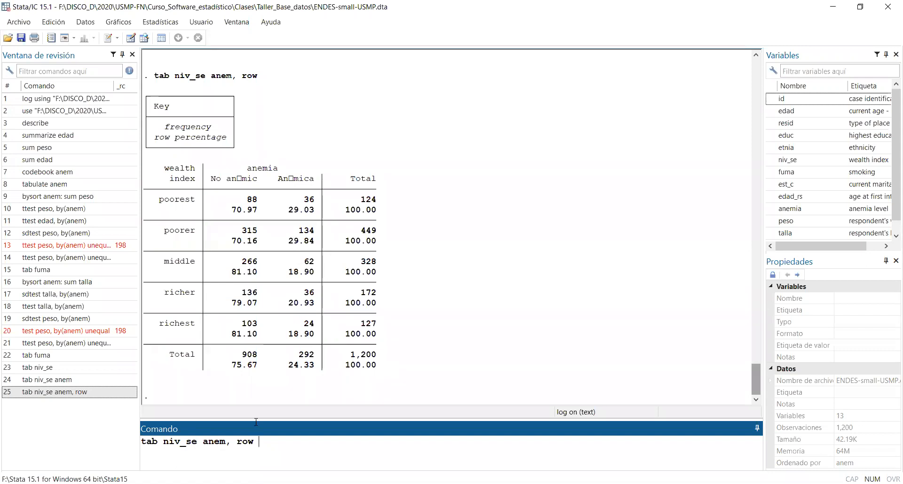
text(chi2)
key(Return)
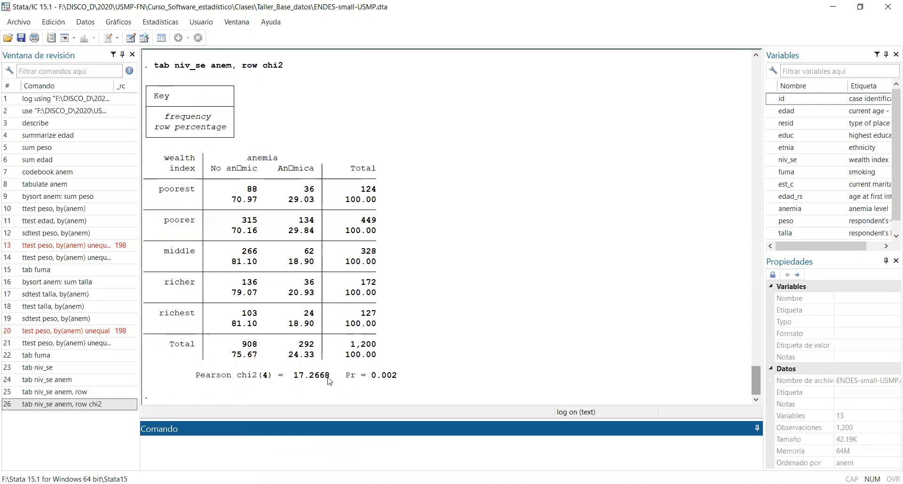
drag(372, 379, 397, 379)
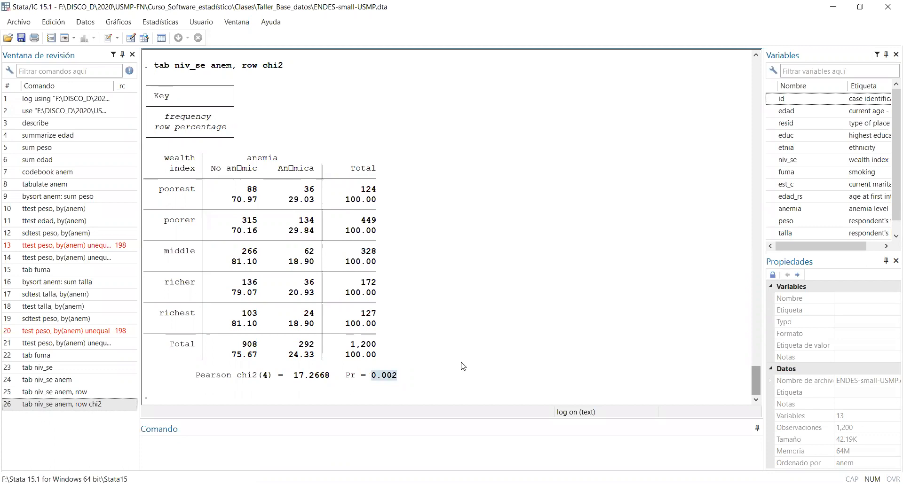
click(385, 370)
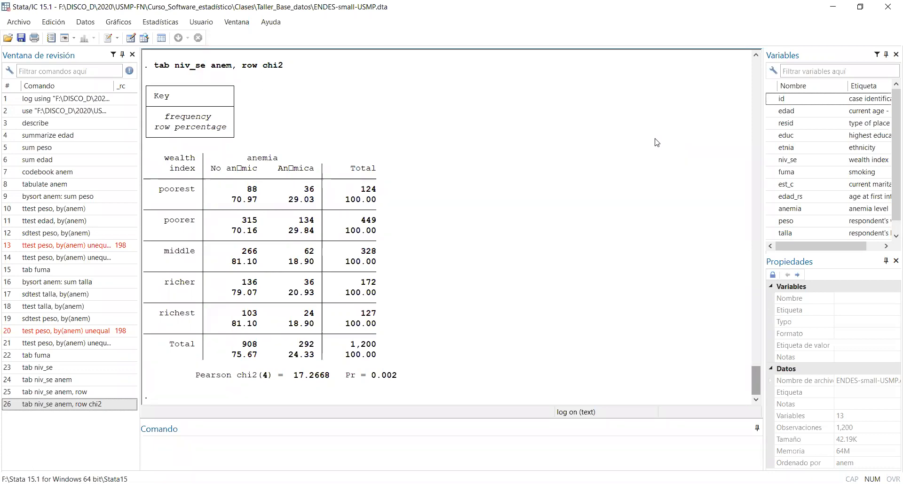
Summarize weight for each wealth index level with "bysort niv_se: sum peso" and review the group summaries.
text(bysort)
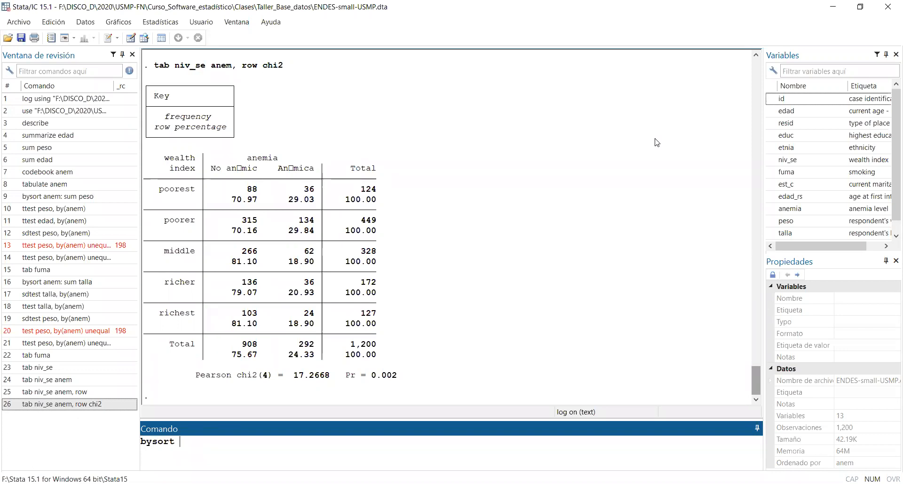
text( peso: sum)
key(BackSpace)
key(BackSpace)
key(BackSpace)
key(BackSpace)
key(BackSpace)
key(BackSpace)
key(BackSpace)
key(BackSpace)
key(BackSpace)
text(niv_se: sum peso)
key(Return)
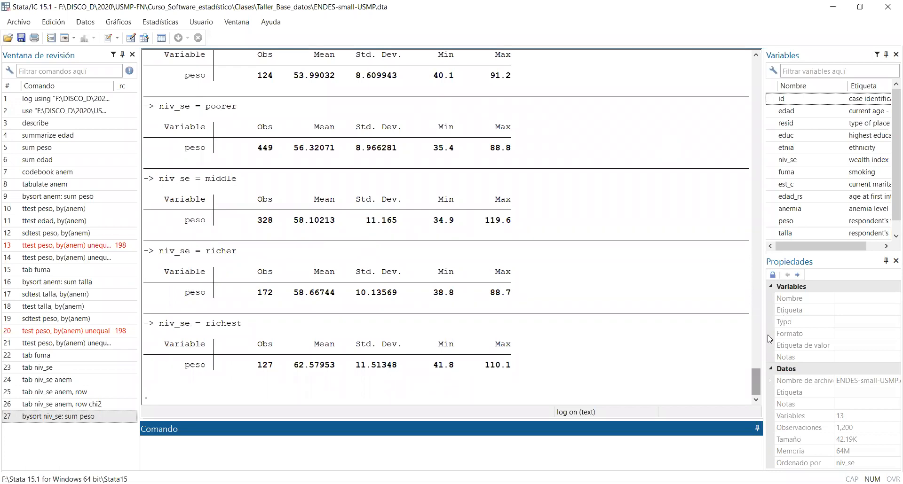
drag(756, 371, 756, 367)
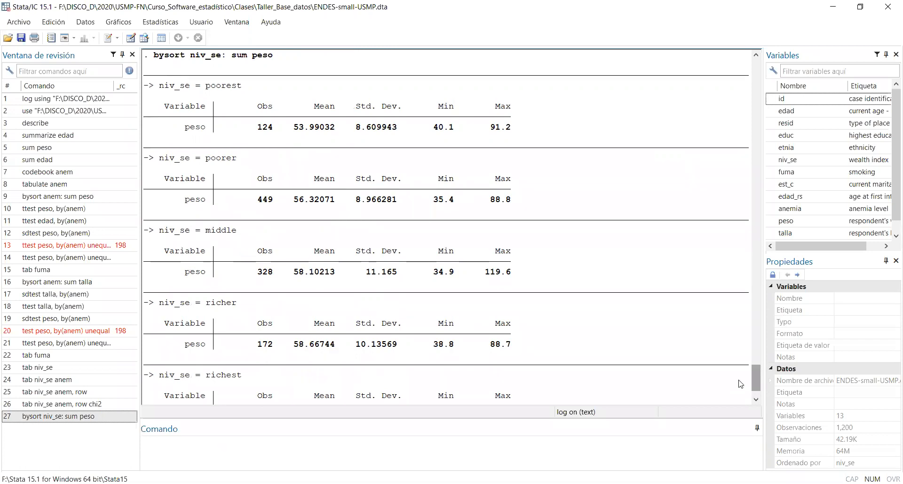
scroll(732, 389, down, 2)
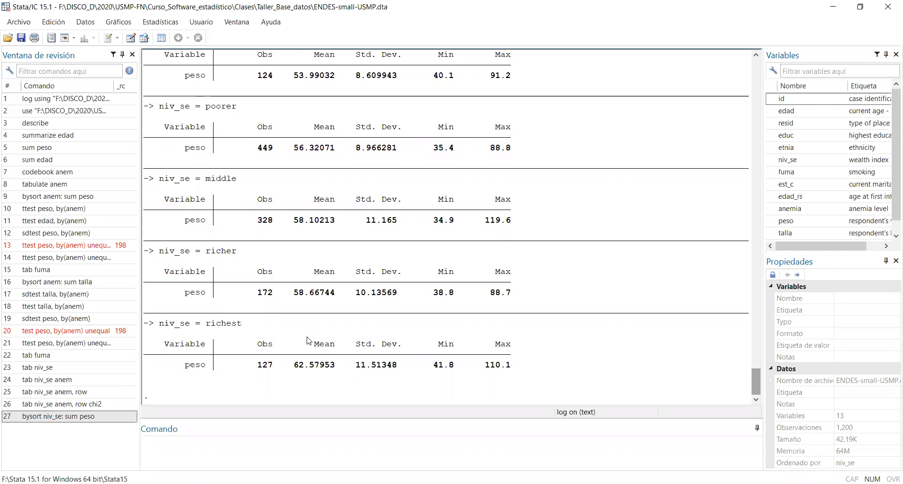
Run a one-way analysis of variance of weight across wealth index levels with "oneway peso niv_se".
click(305, 450)
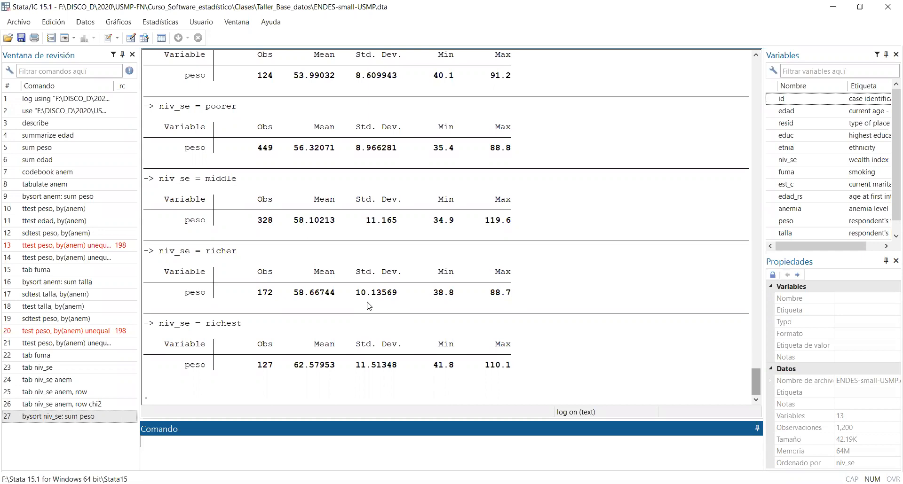
text(oneway)
text(peso niv_se)
key(Return)
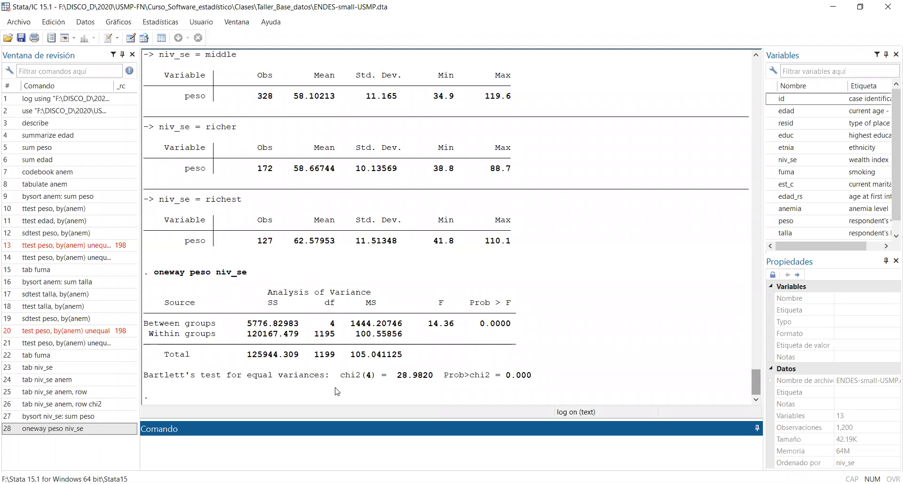
Look up the syntax and options of the one-way ANOVA command with "help oneway", then close the help viewer.
text(help oneway)
key(Return)
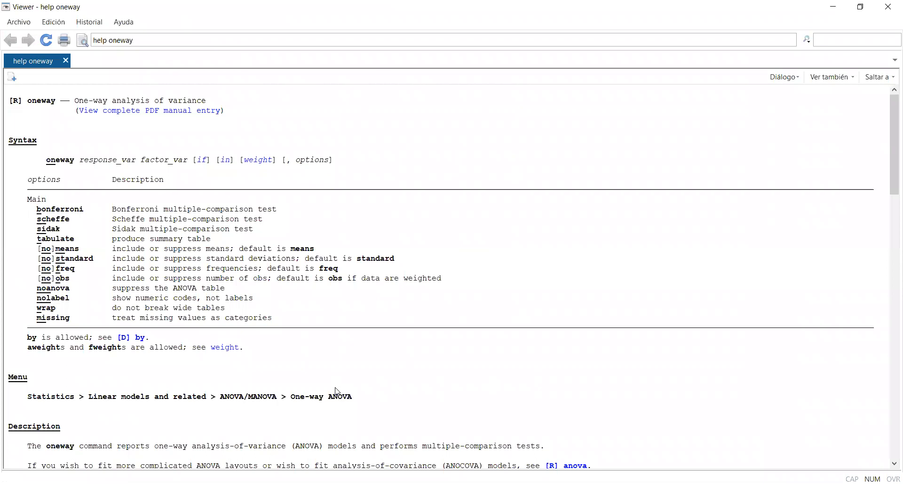
click(889, 5)
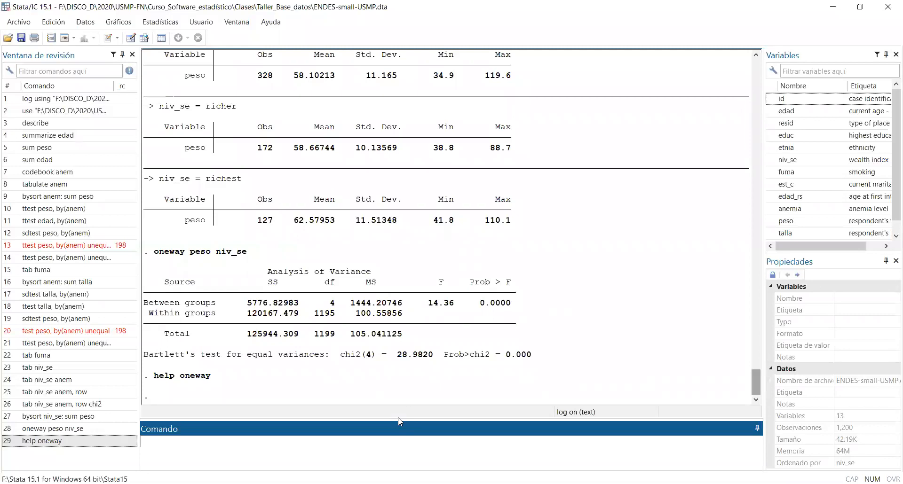
Run the one-way ANOVA with the variable order swapped, using "oneway niv_se peso".
key(Page_Up)
key(Page_Up)
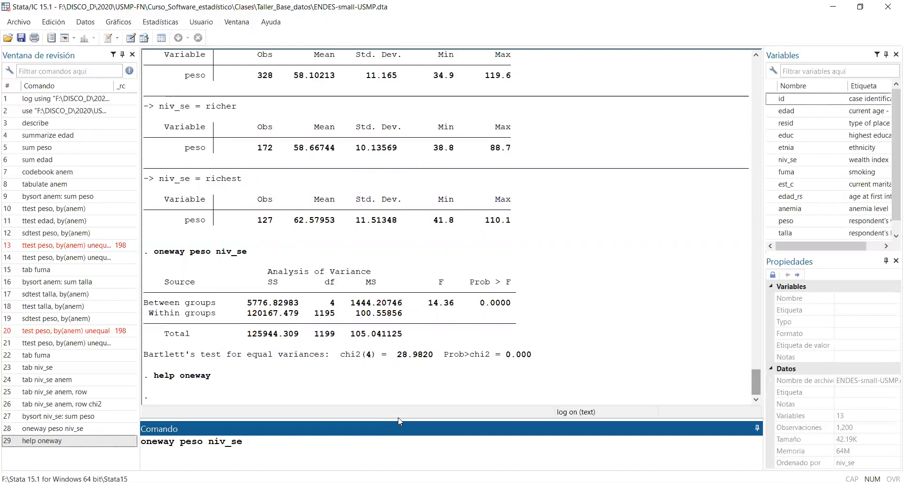
key(Left)
key(Left)
key(BackSpace)
key(BackSpace)
key(BackSpace)
key(BackSpace)
key(BackSpace)
text(peso)
key(Return)
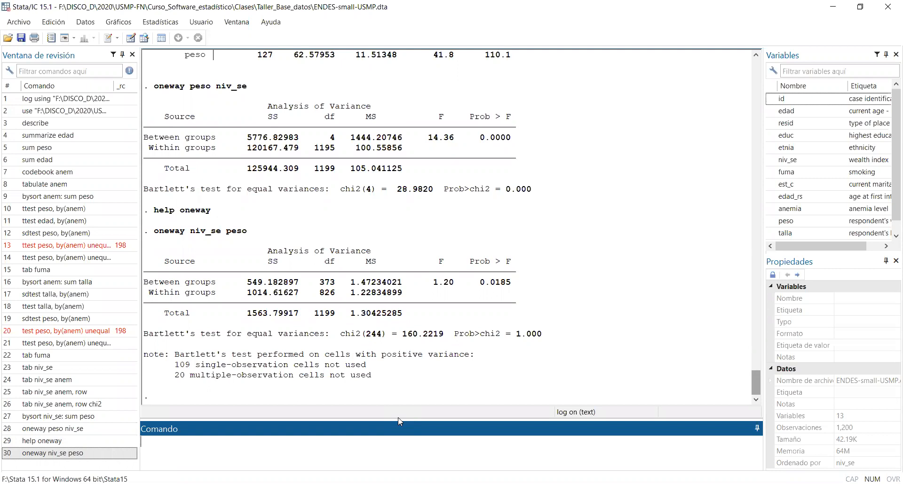
Rerun the ANOVA of weight by wealth index with "oneway peso niv_se" and highlight the F-test and Bartlett's test p-values.
key(Page_Up)
key(Page_Up)
key(Page_Up)
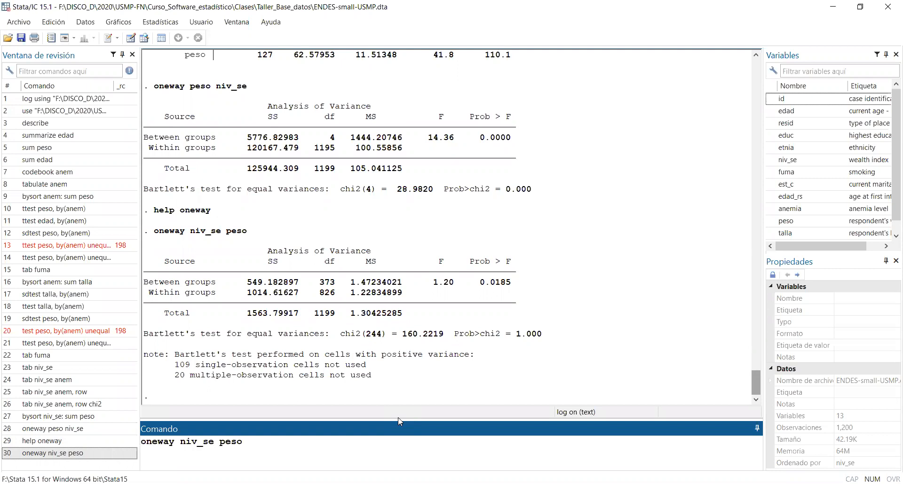
key(Return)
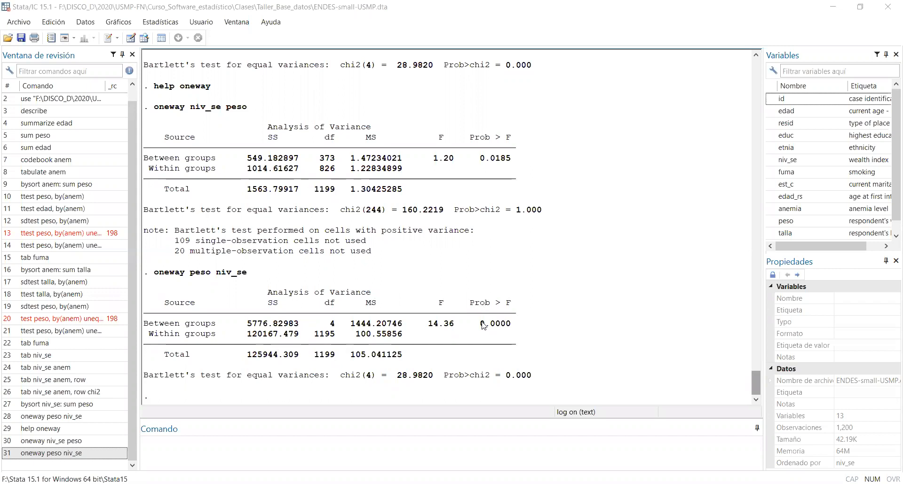
drag(481, 325, 511, 326)
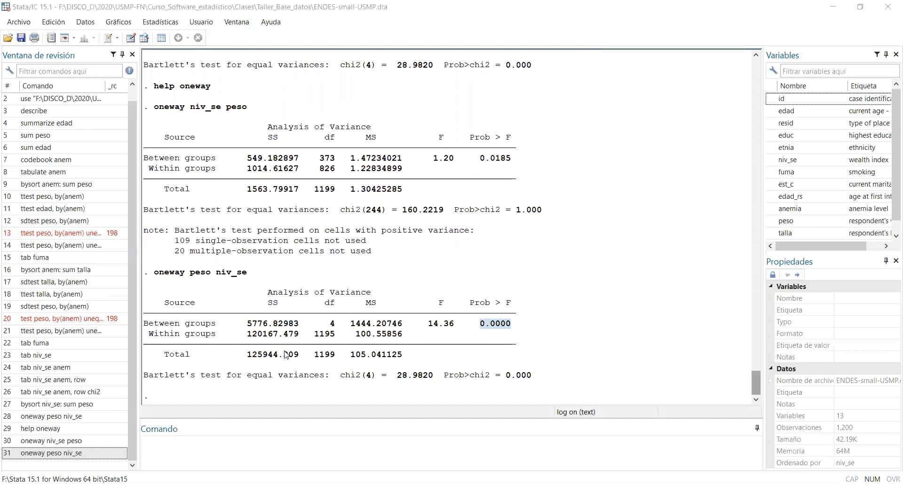
click(186, 323)
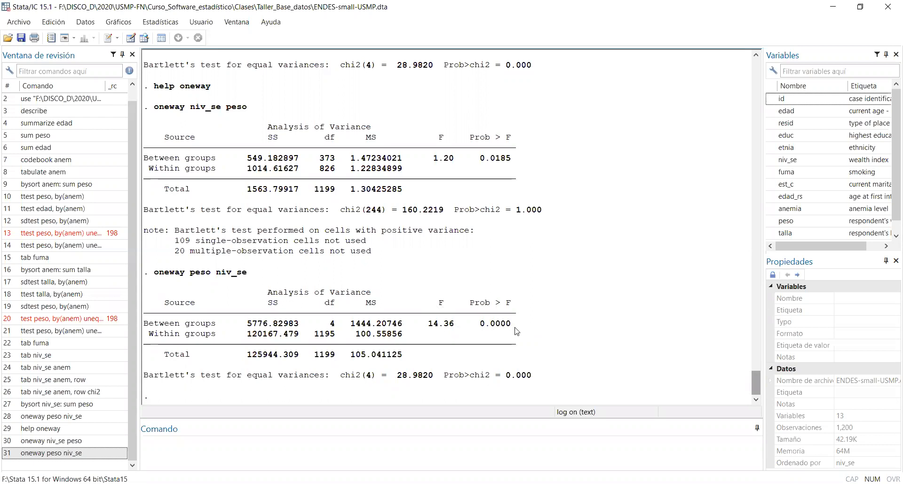
drag(483, 323, 511, 324)
click(496, 321)
click(278, 448)
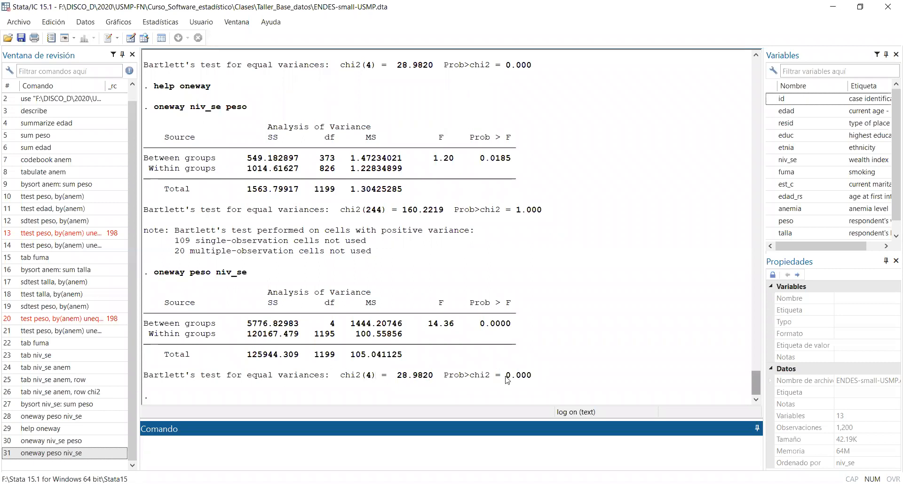
double_click(523, 376)
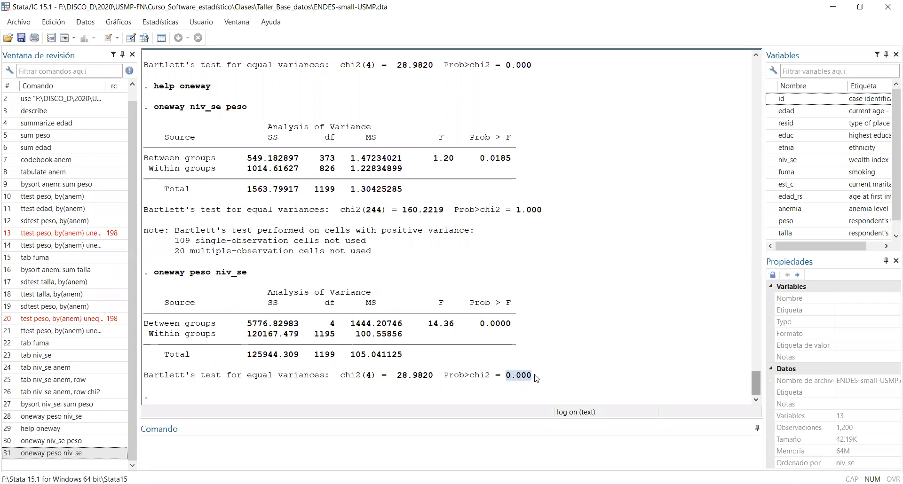
Try to run a Kruskal-Wallis test of weight by wealth index with "kwallis peso niv_se".
click(329, 441)
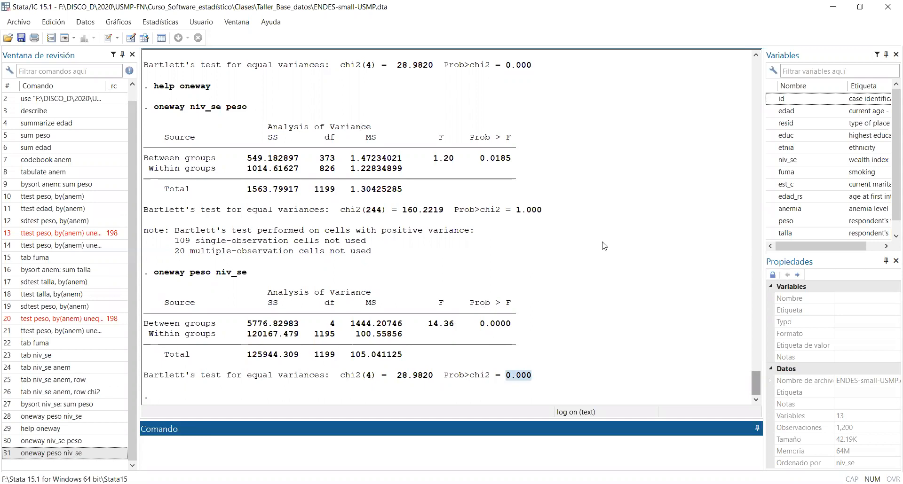
text(kwallis peso niv_se)
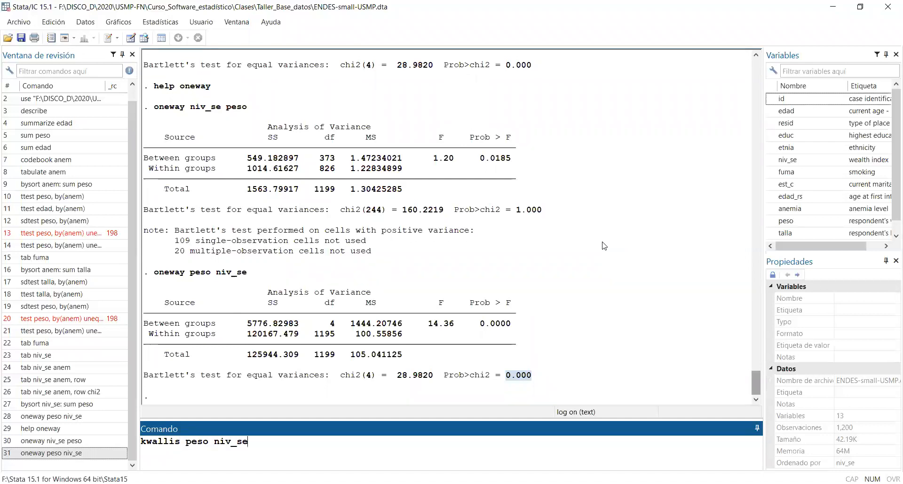
key(Return)
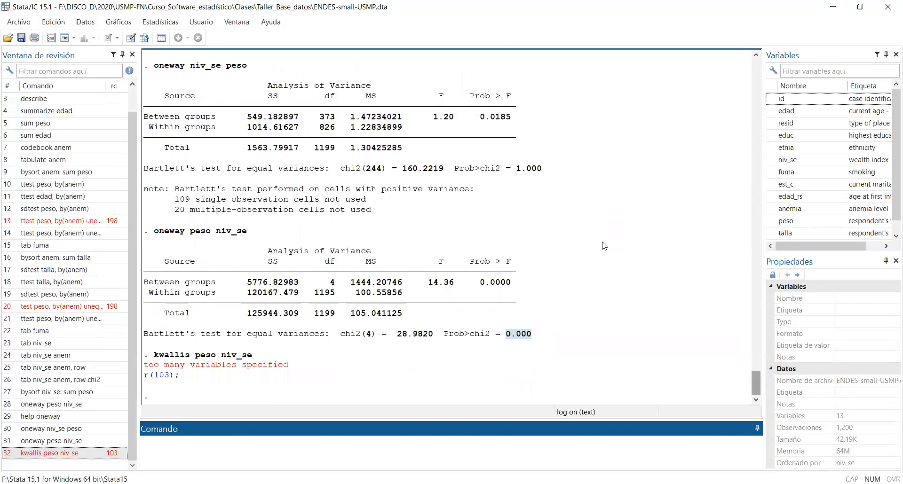
Add Bonferroni pairwise comparisons to the ANOVA of weight by wealth index with "oneway peso niv_se, bonferroni".
key(Page_Up)
key(Page_Up)
key(Page_Up)
key(Page_Up)
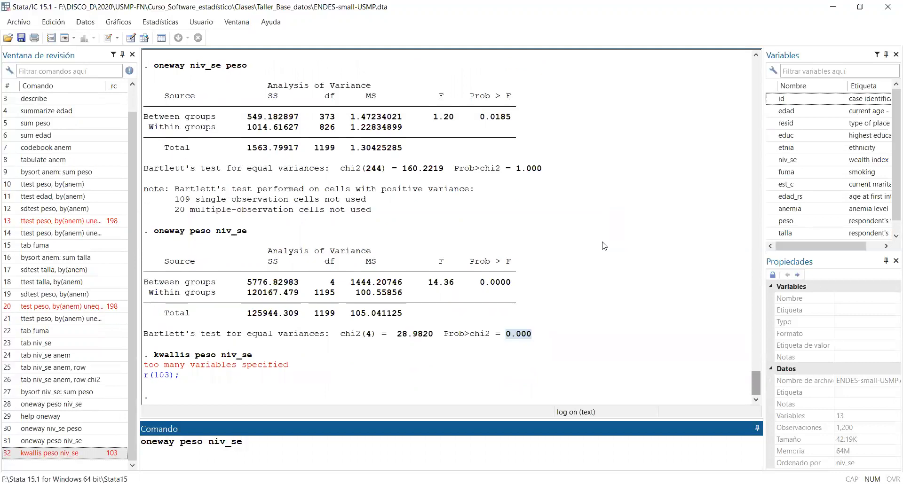
key(Page_Up)
key(Page_Down)
key(Page_Down)
key(Page_Up)
key(Page_Up)
key(Page_Down)
key(Page_Up)
key(Page_Up)
key(Page_Down)
text(, bonferroni)
key(Return)
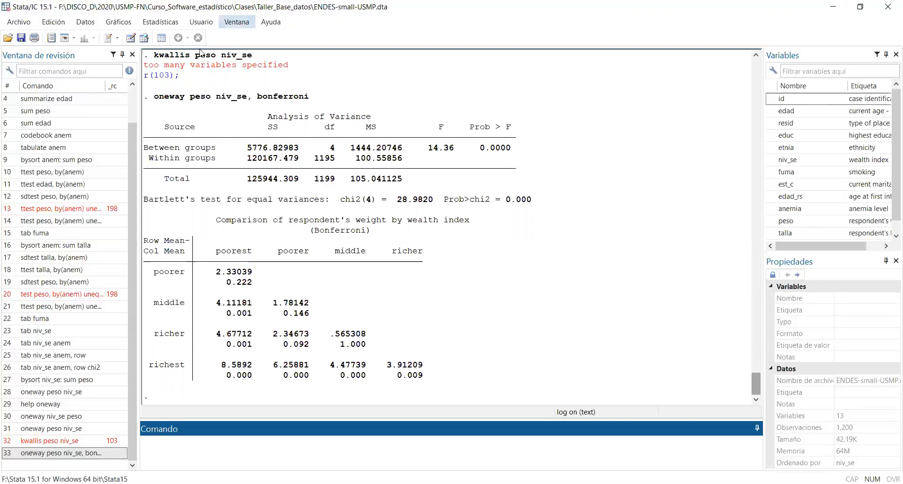
Correct the Kruskal-Wallis command to "kwallis peso, by(niv_se)", run it and highlight the p-value of its first chi-squared result.
drag(155, 56, 288, 69)
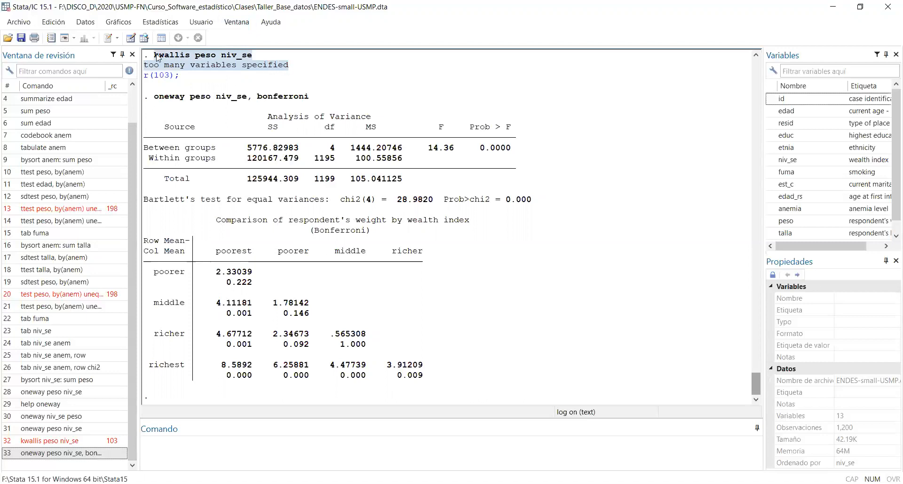
click(389, 107)
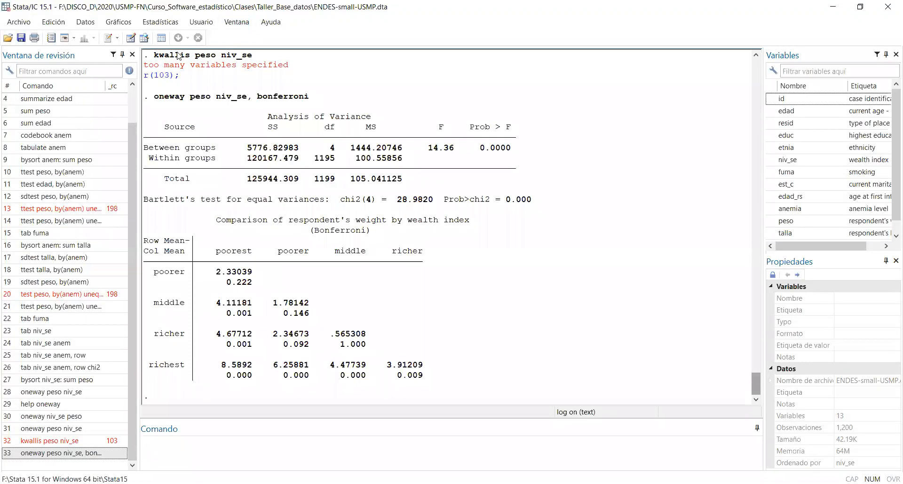
click(632, 141)
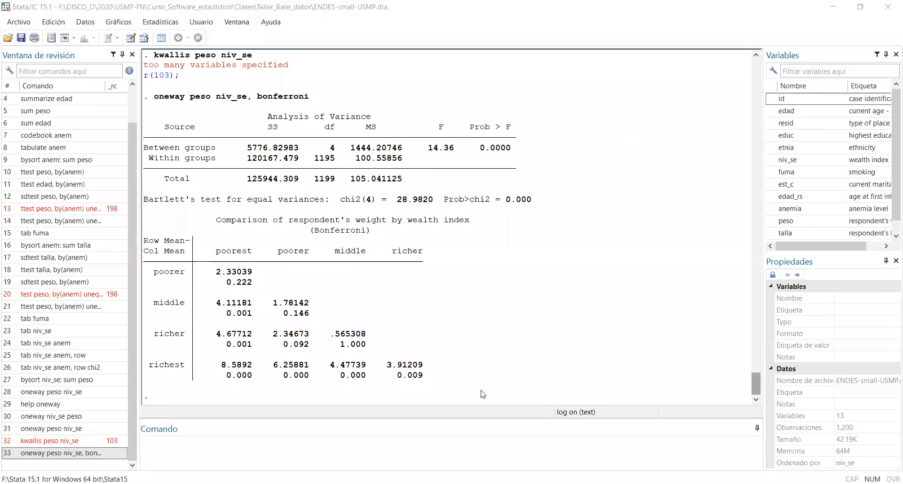
click(453, 447)
key(Page_Up)
key(Page_Up)
key(Page_Up)
key(Page_Up)
key(Page_Up)
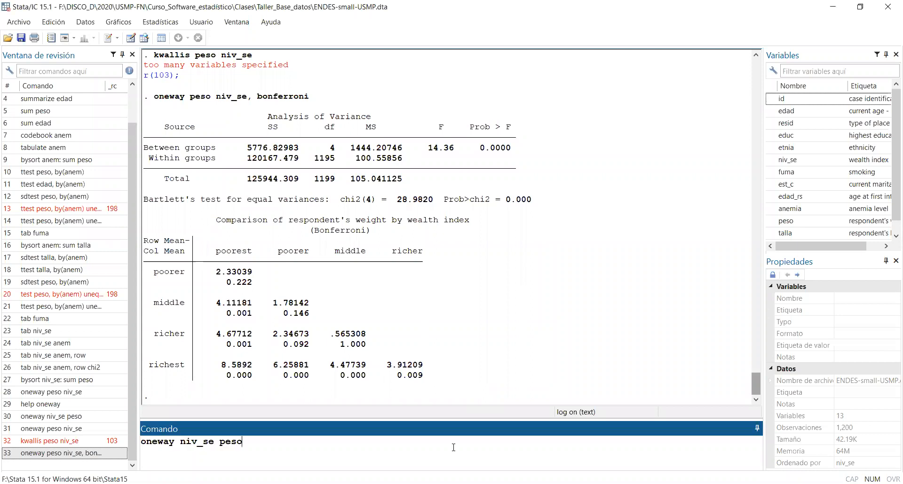
key(Page_Down)
key(Page_Down)
key(Page_Down)
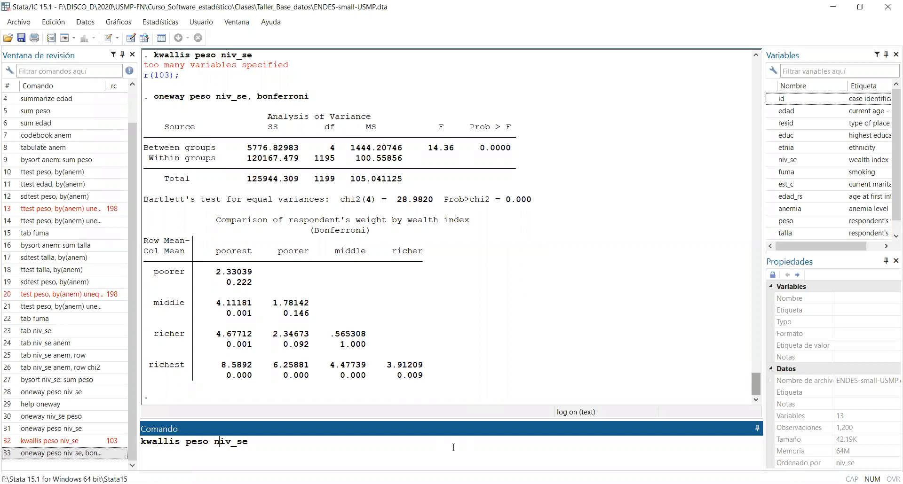
text(, by()
key(Delete)
key(Return)
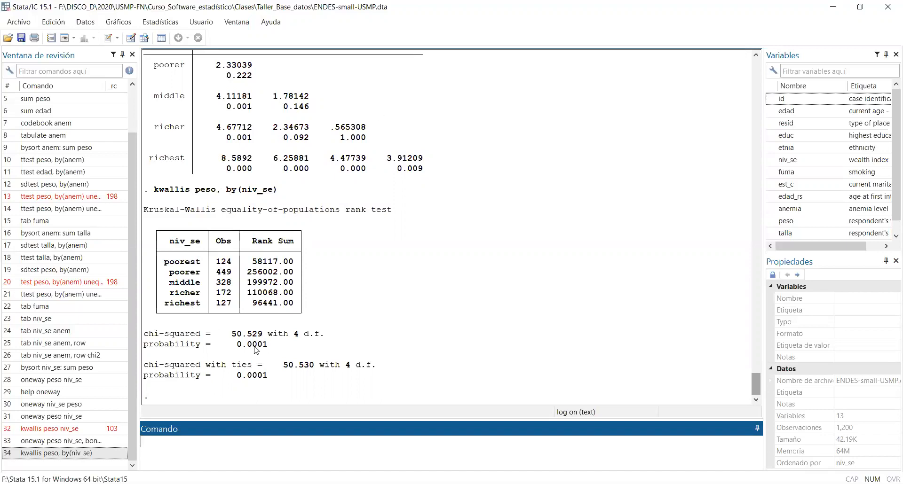
drag(237, 345, 268, 345)
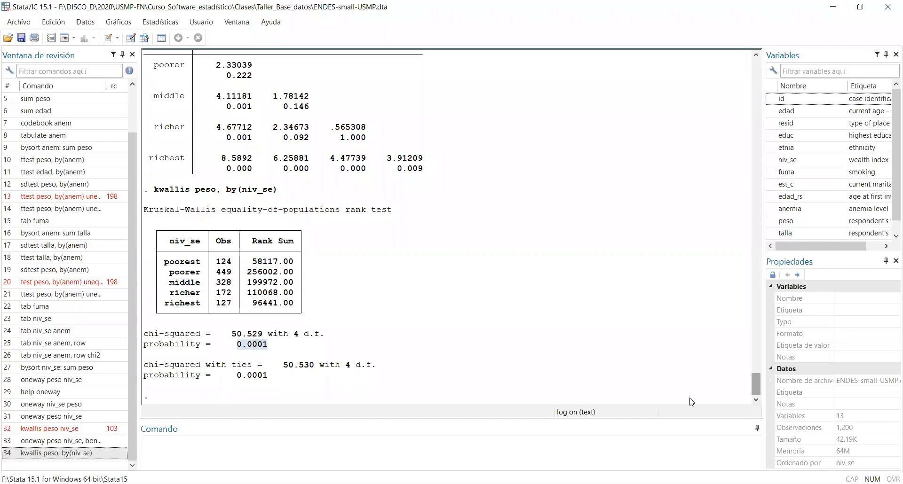
Examine the Bonferroni comparison table, highlighting the option name and the mean differences and p-values against the poorest group.
drag(756, 377, 756, 367)
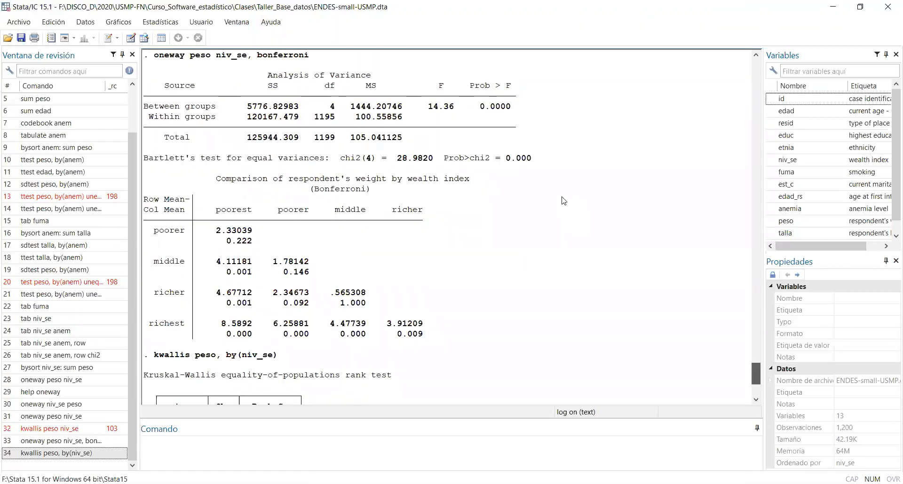
double_click(266, 56)
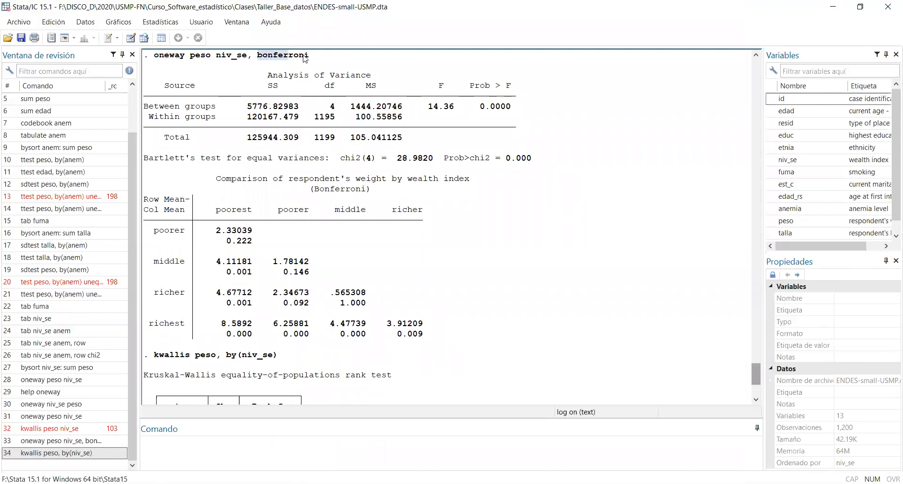
drag(259, 53, 313, 55)
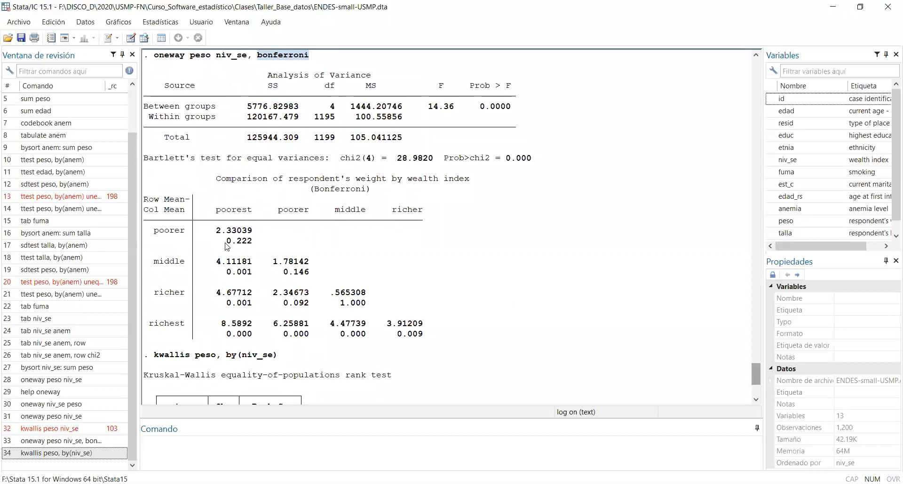
double_click(252, 241)
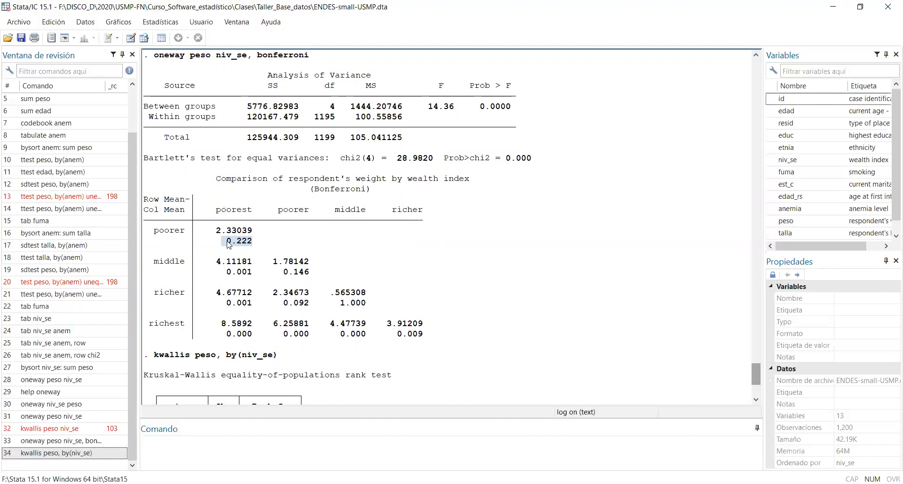
double_click(230, 261)
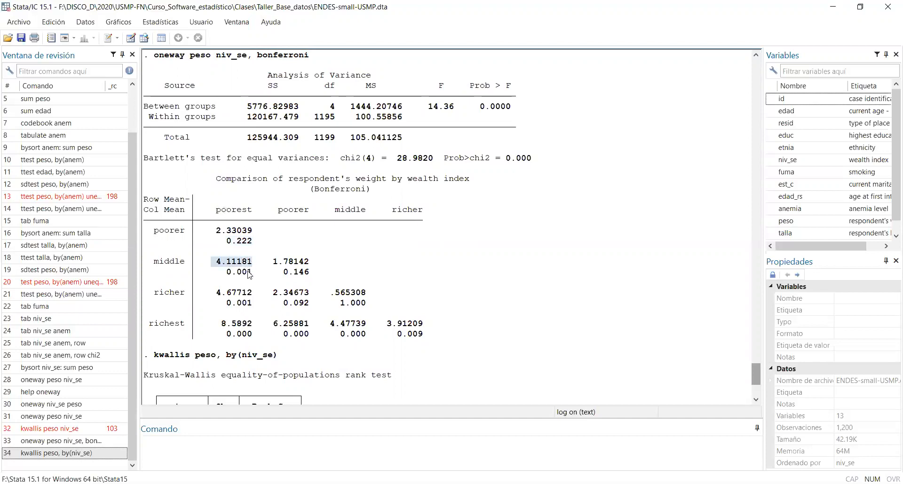
double_click(230, 276)
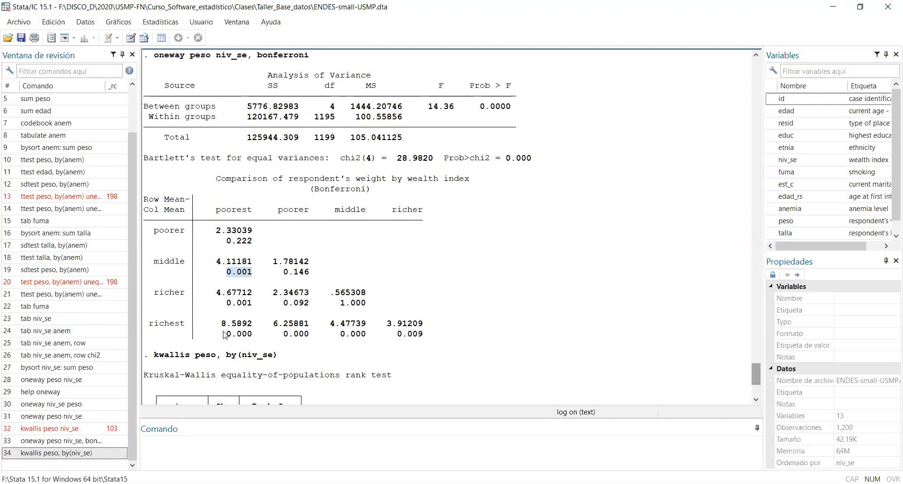
drag(221, 324, 253, 326)
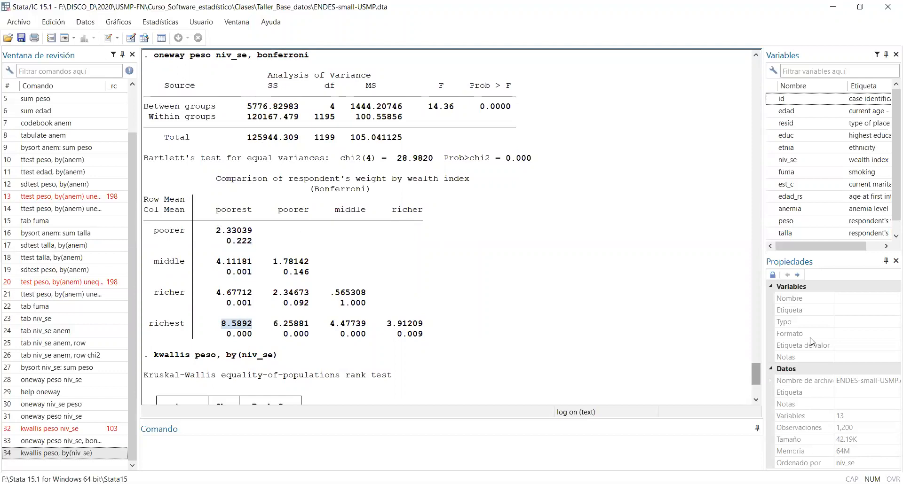
drag(757, 383, 757, 395)
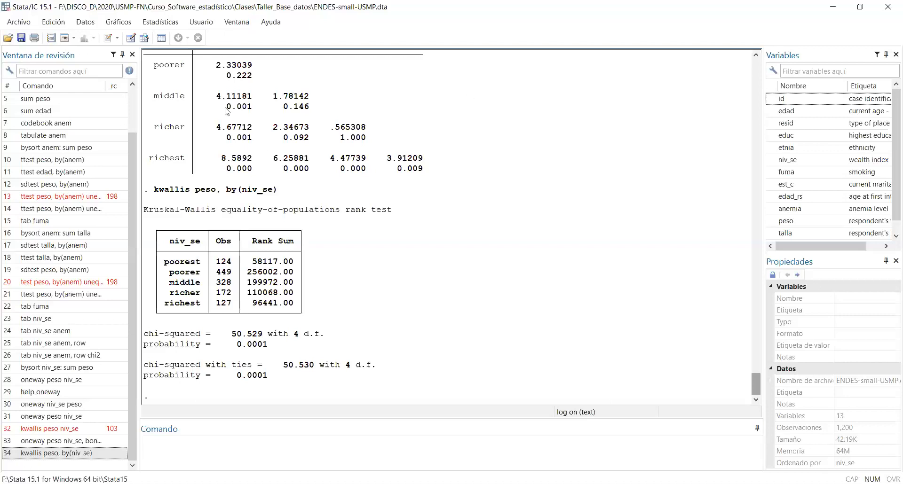
Open a blank do-file and select all 34 commands in the main window's command history.
click(109, 39)
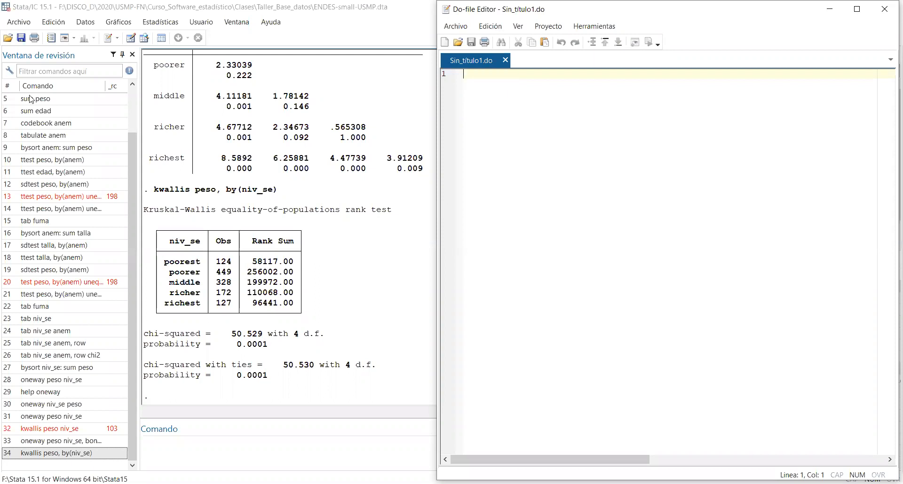
click(236, 3)
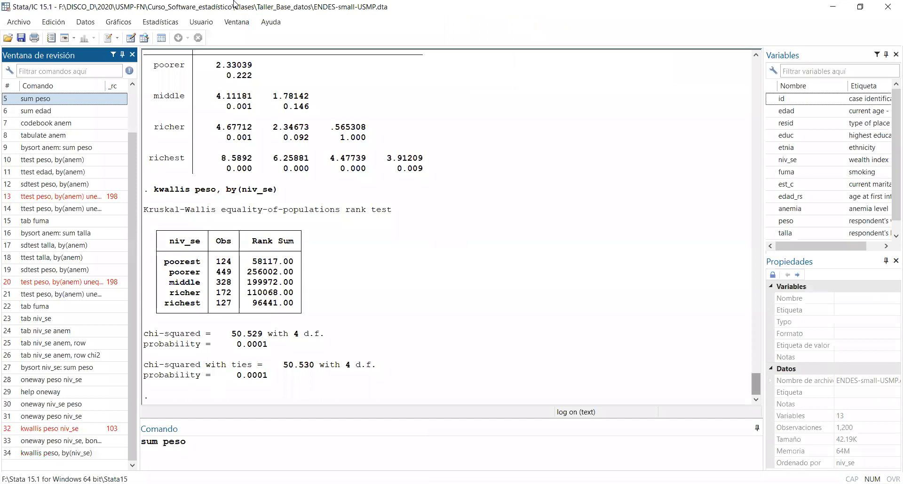
key(Up)
key(Up)
key(Up)
key(Up)
key(Down)
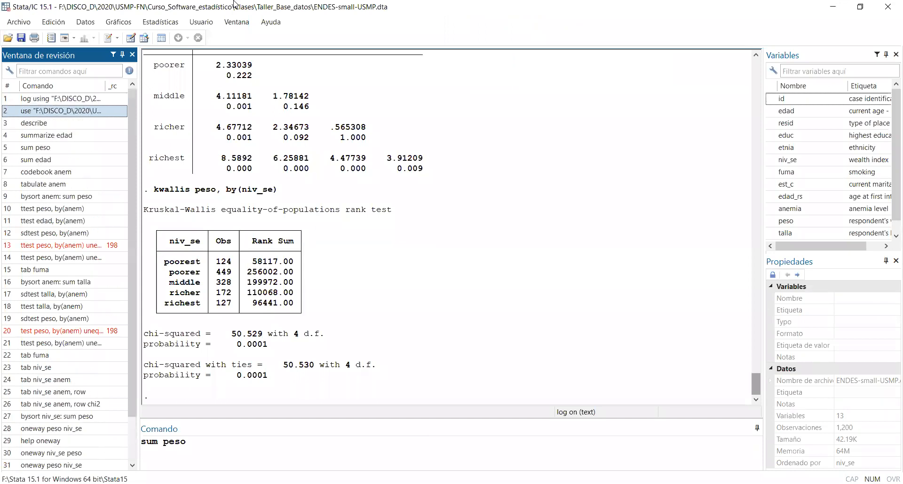
key(Up)
key(shift+Down)
key(shift+Down)
key(shift+Down)
key(shift+Down)
key(shift+Down)
key(shift+Down)
key(shift+Down)
key(shift+Down)
key(shift+Down)
key(shift+Down)
key(shift+Down)
key(shift+Down)
key(shift+Down)
key(shift+Down)
key(shift+Down)
key(shift+Down)
key(shift+Down)
key(shift+Down)
key(shift+Down)
key(shift+Down)
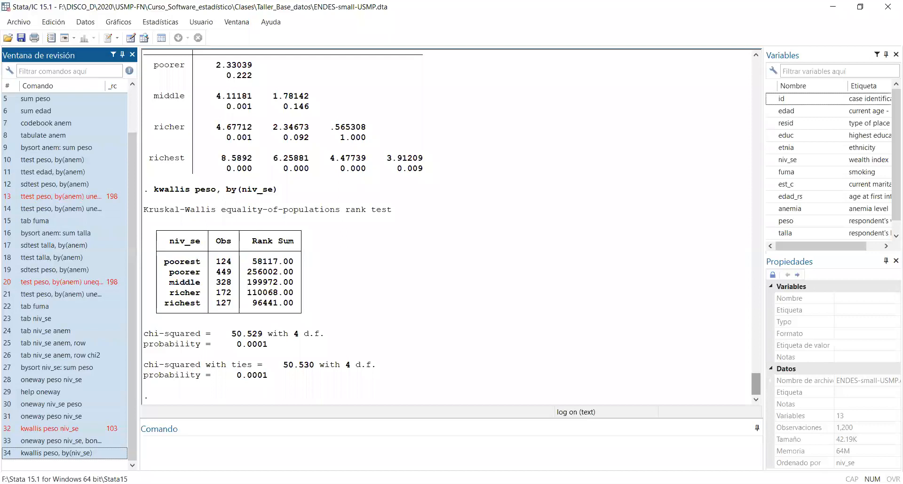
click(301, 452)
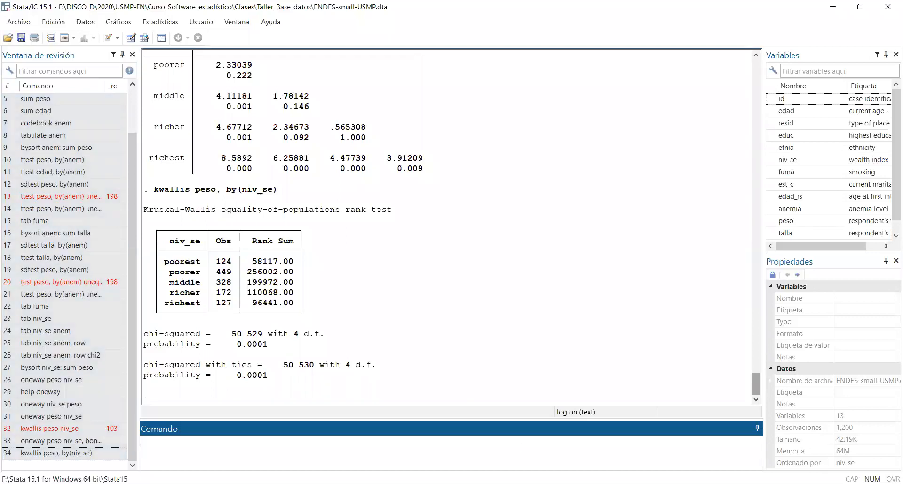
Paste the copied commands into the do-file and delete the misspelled "ttest peso, by(anem) unequeal" line.
key(alt+Tab)
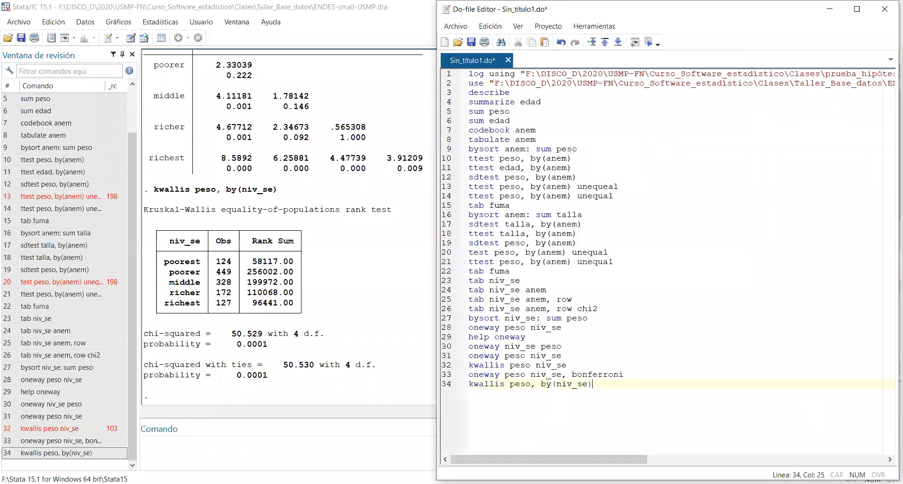
click(626, 188)
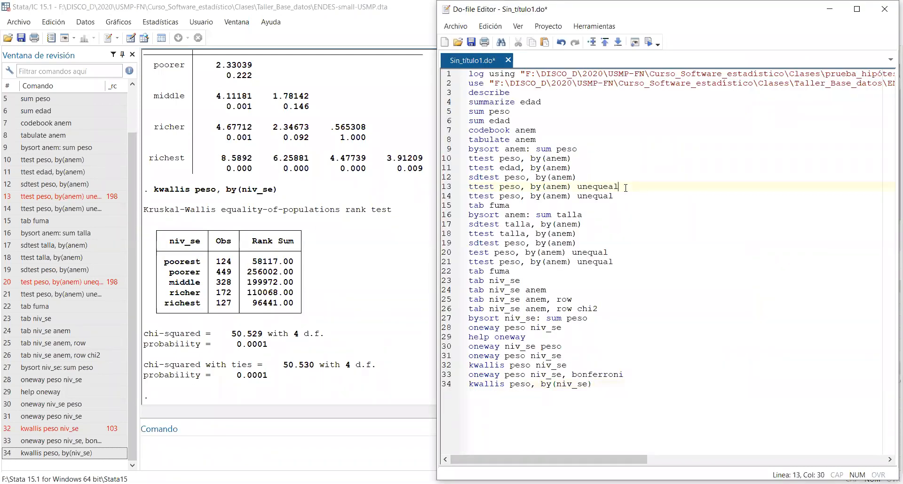
key(shift+Home)
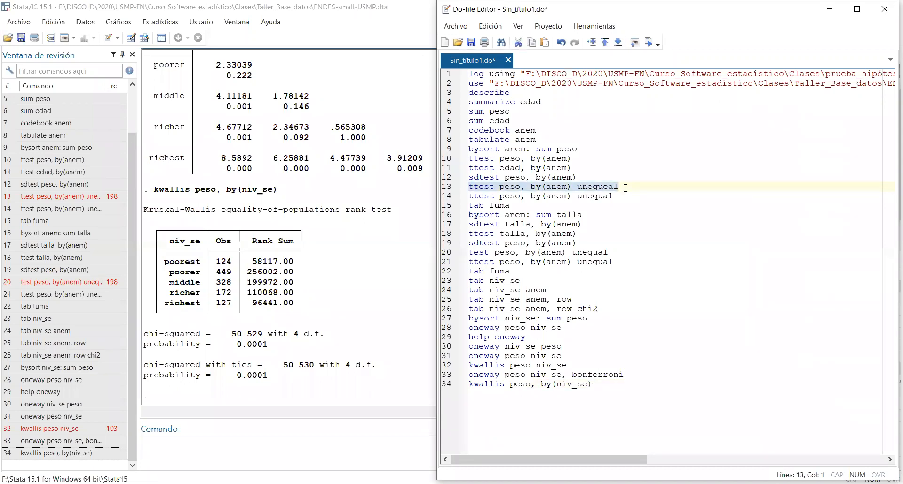
key(Delete)
key(Delete)
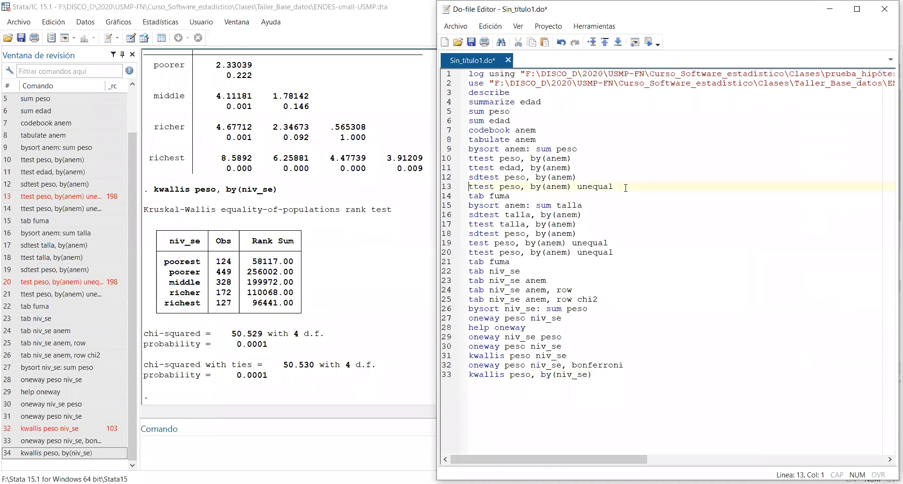
Delete the misspelled "test peso, by(anem) unequal" line, including its line break, from the do-file.
key(Down)
key(Down)
key(Down)
key(Down)
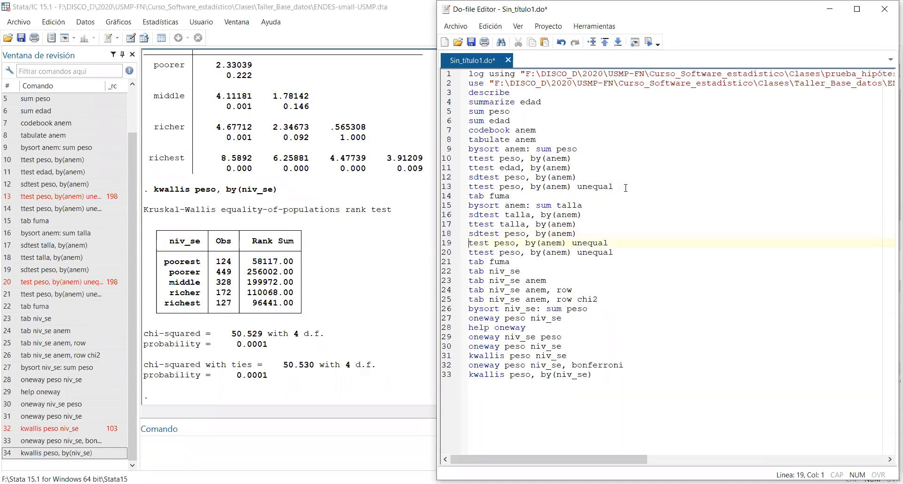
key(shift+End)
key(Delete)
key(Delete)
Delete the faulty "kwallis peso niv_se" line, including its line break, from the do-file.
key(Down)
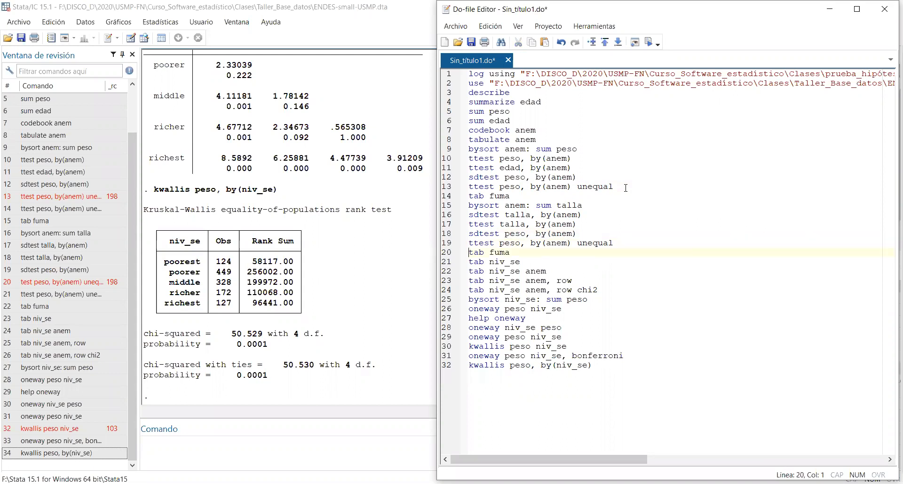
key(Down)
key(Up)
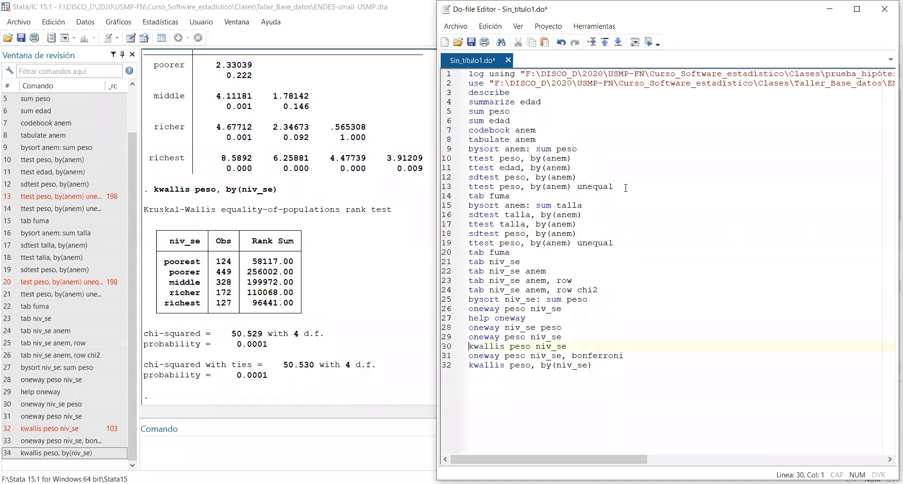
key(shift+End)
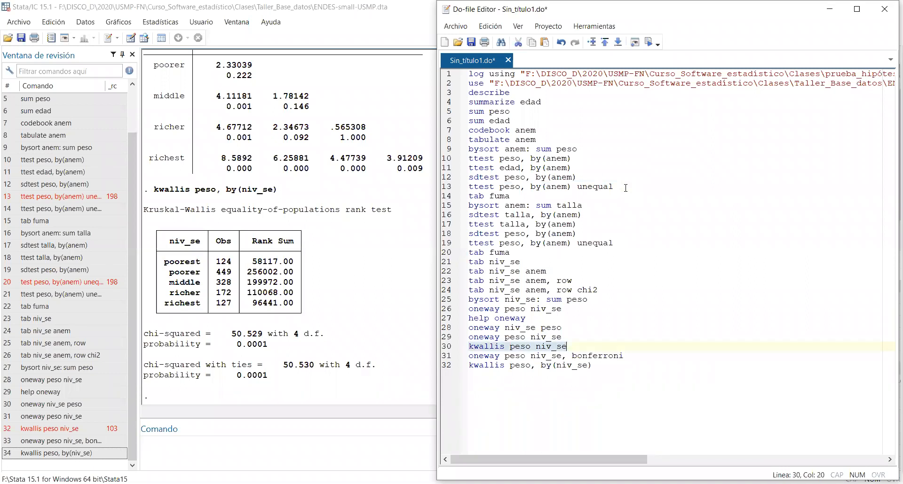
key(Delete)
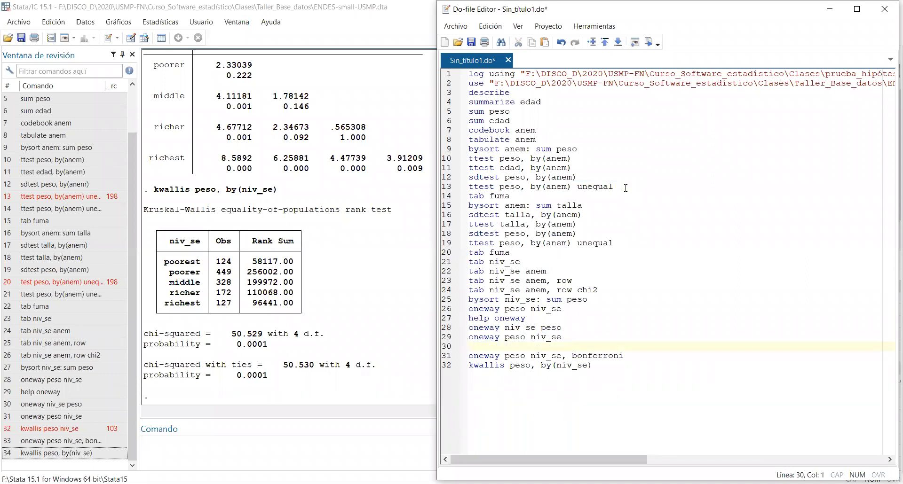
key(Delete)
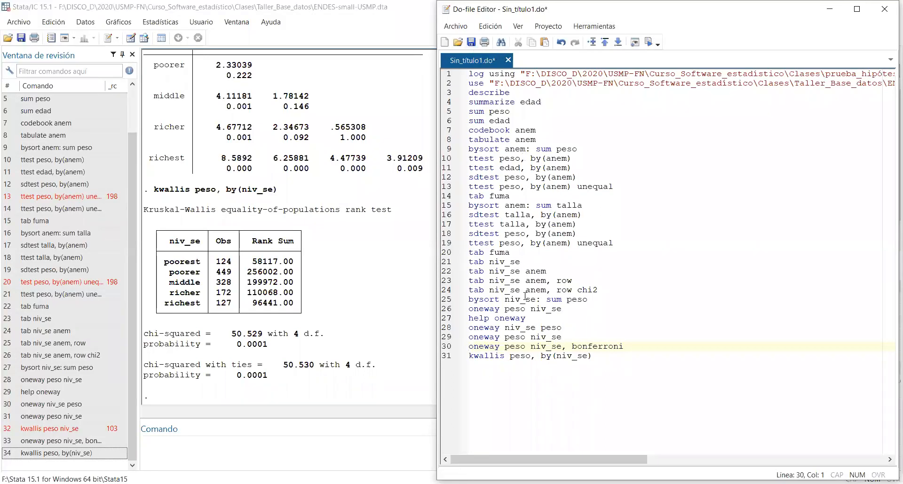
Save the do-file as practica_stata_2 in the Taller_Base_datos folder and close the editor.
click(471, 43)
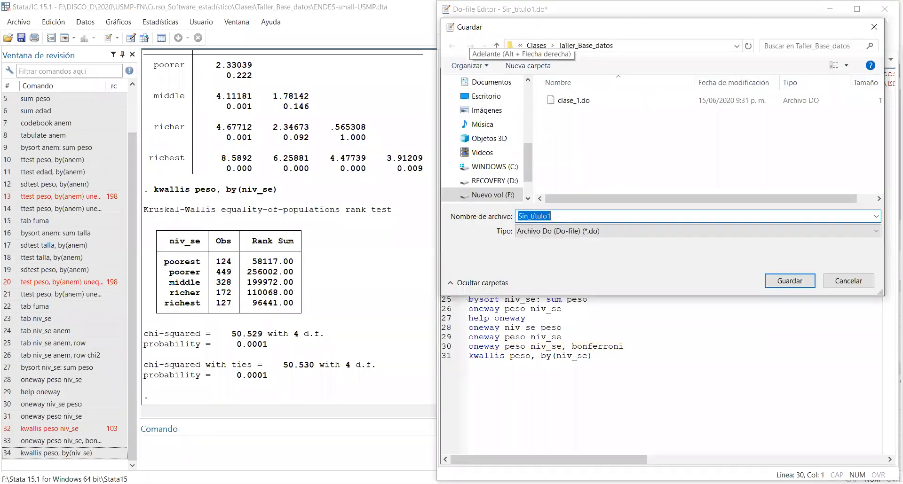
text(practica)
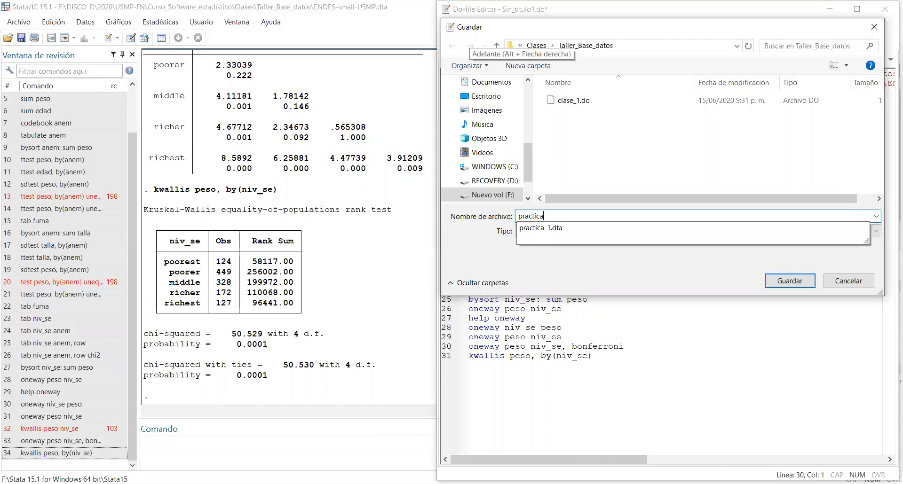
text(_stata_2)
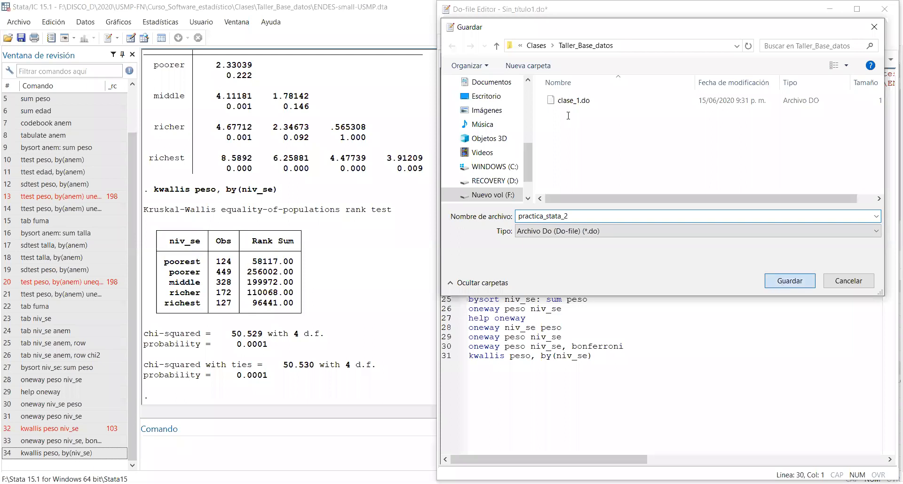
click(781, 282)
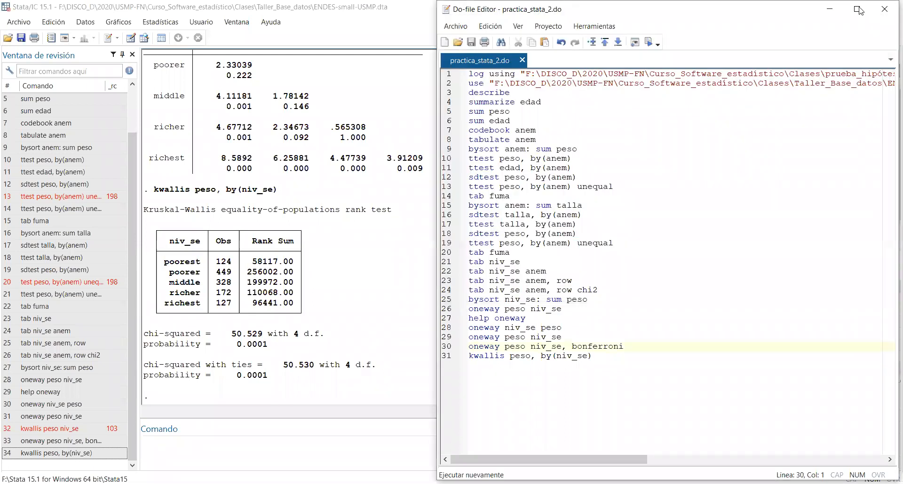
click(886, 9)
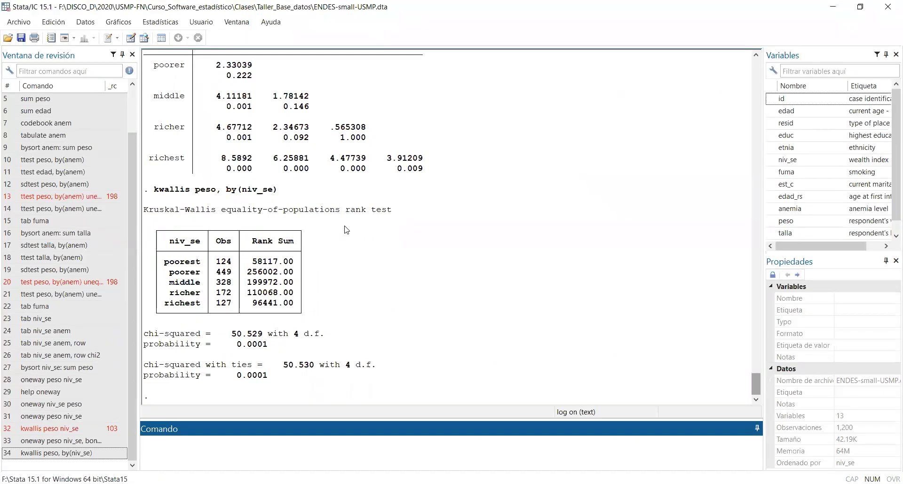
Close the session log by running "log close".
text(log close)
key(Return)
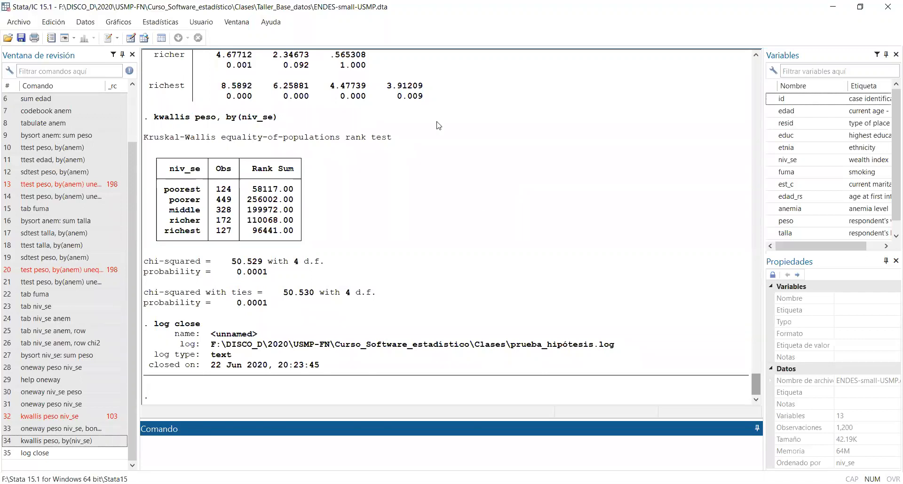
click(724, 4)
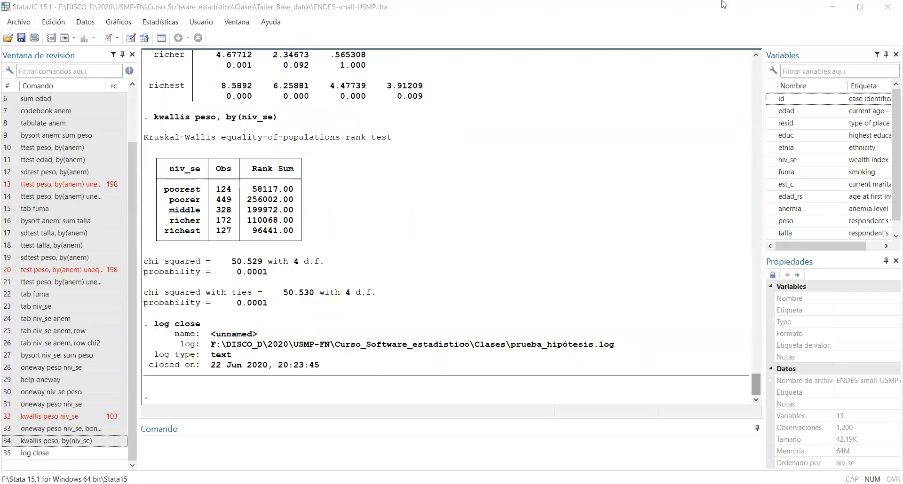
click(724, 4)
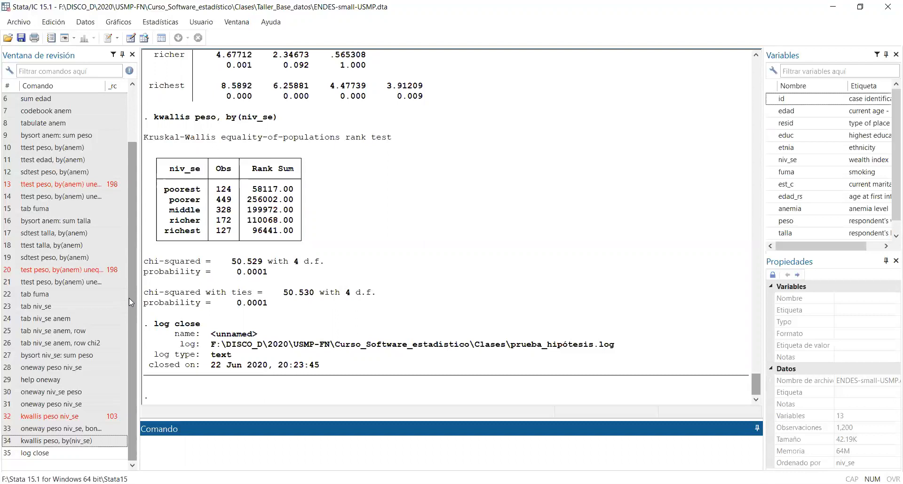
Open a new blank do-file and copy all 35 commands of the history into it, from "log using" to "log close".
click(110, 42)
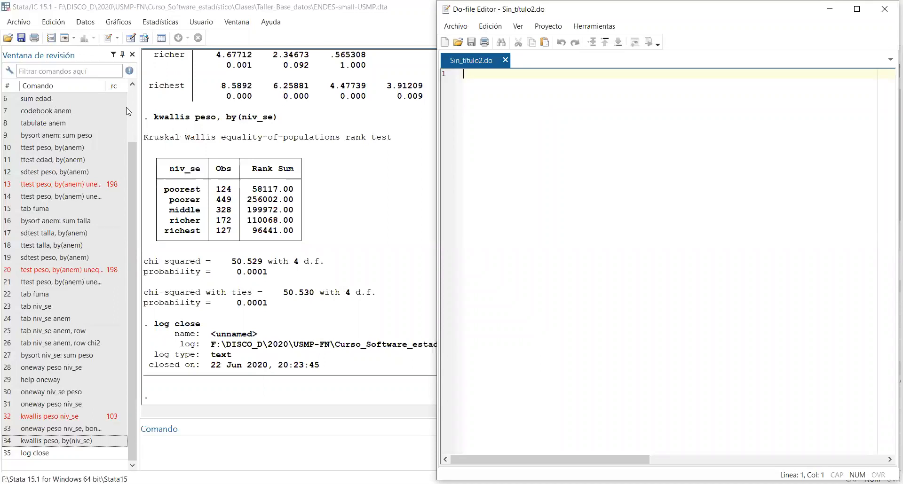
scroll(69, 113, up, 2)
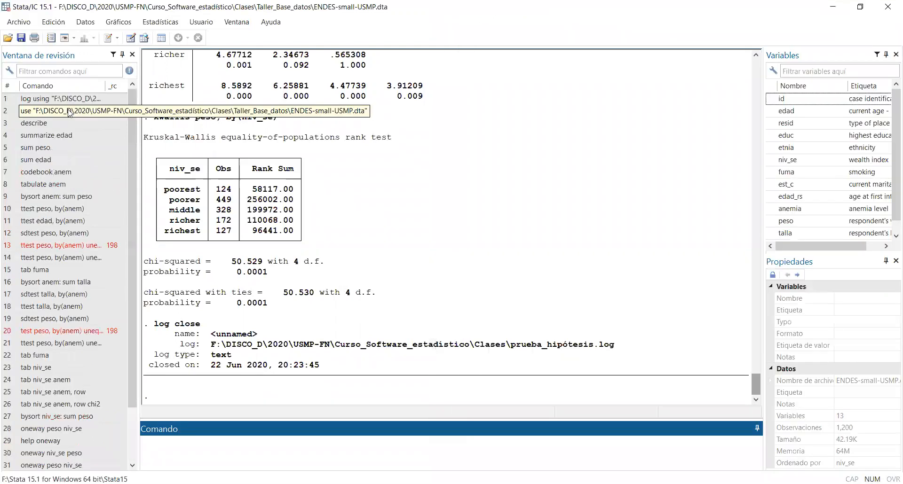
click(70, 112)
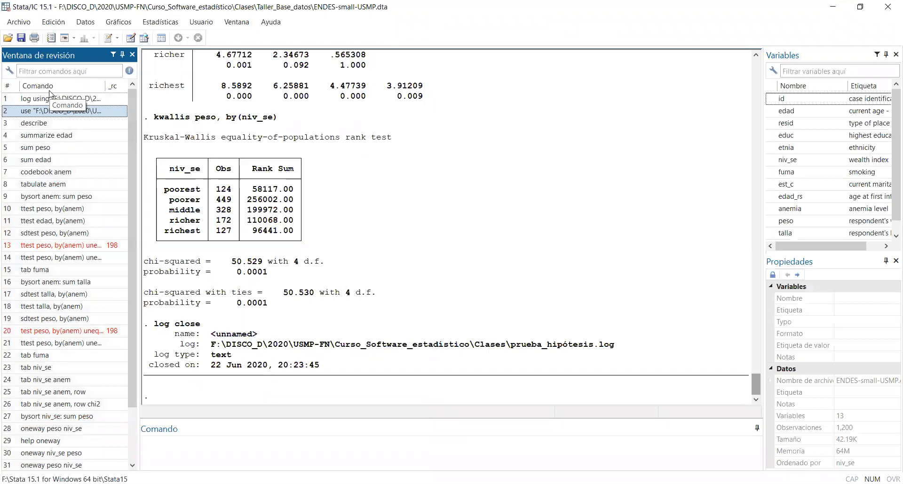
click(59, 123)
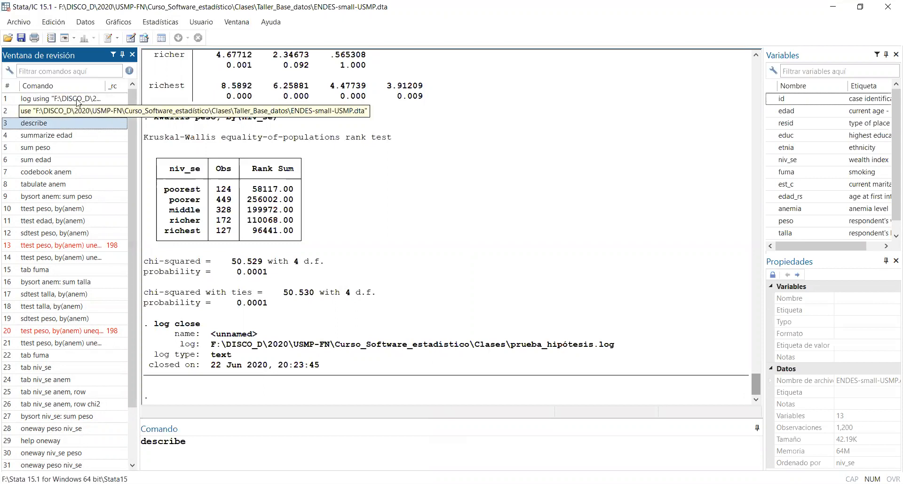
click(77, 99)
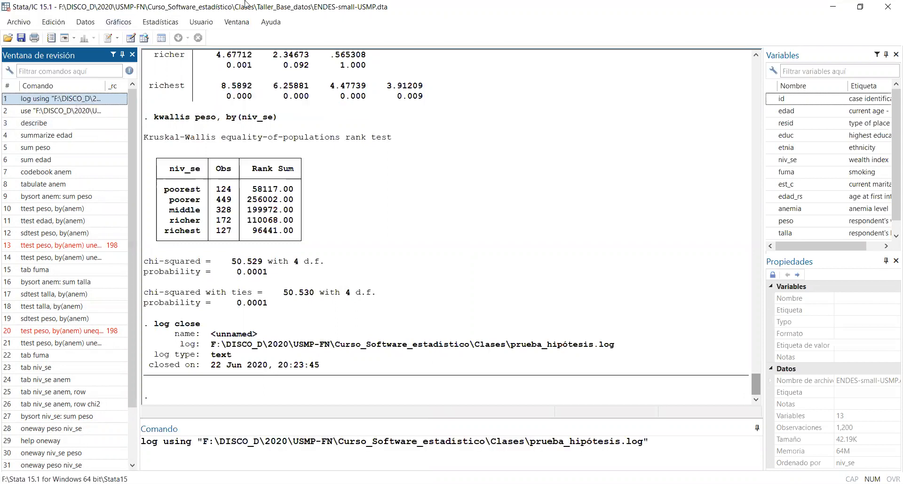
key(shift+Down)
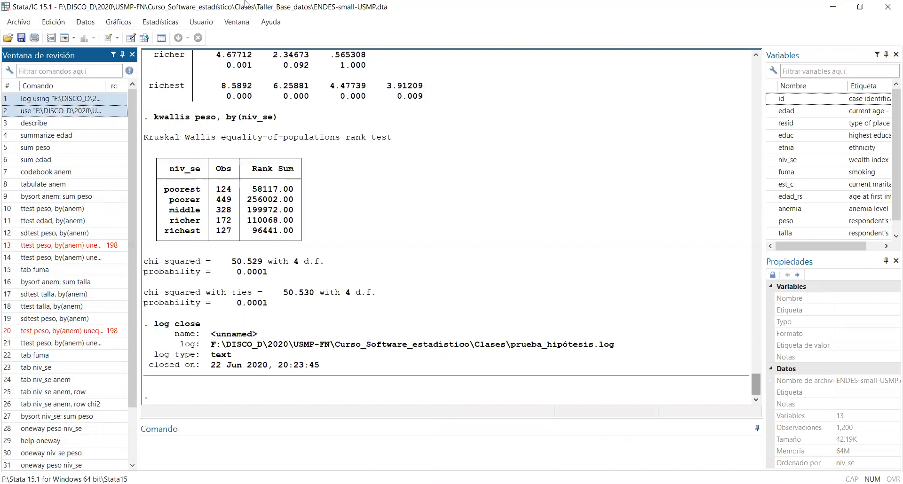
key(shift+Down)
key(shift+Down)
key(shift+Down)
key(shift+Down)
key(shift+Down)
key(shift+Down)
key(shift+Down)
key(shift+Down)
key(shift+Down)
key(shift+Down)
key(shift+Down)
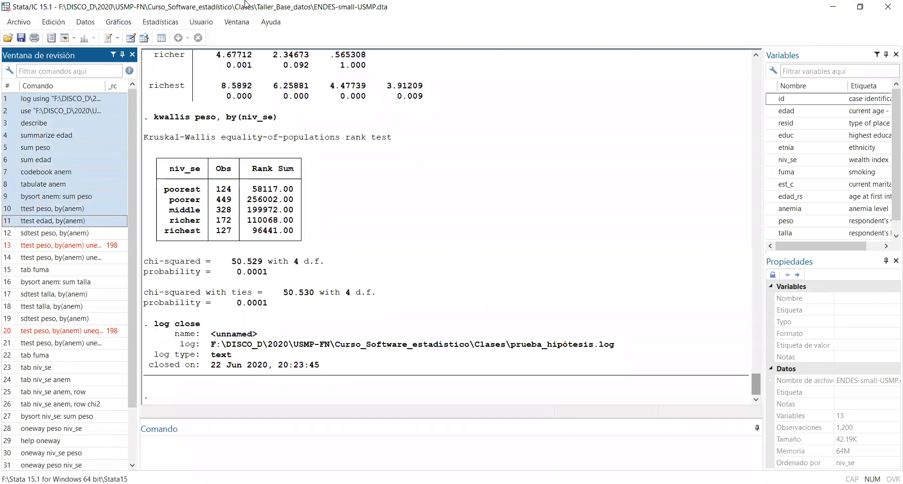
key(shift+Down)
key(shift+Down)
key(shift+Down)
key(shift+Down)
key(shift+Down)
key(shift+Down)
key(shift+Down)
key(shift+Down)
key(shift+Down)
key(shift+Down)
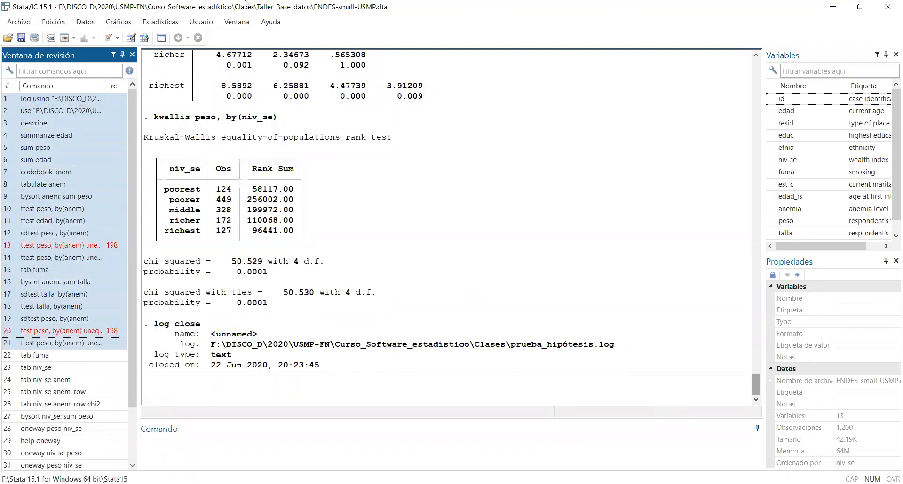
key(shift+Down)
key(shift+Down)
key(shift+Down)
key(shift+Down)
key(shift+Down)
key(shift+Down)
key(shift+Down)
key(shift+Down)
key(shift+Down)
key(shift+Down)
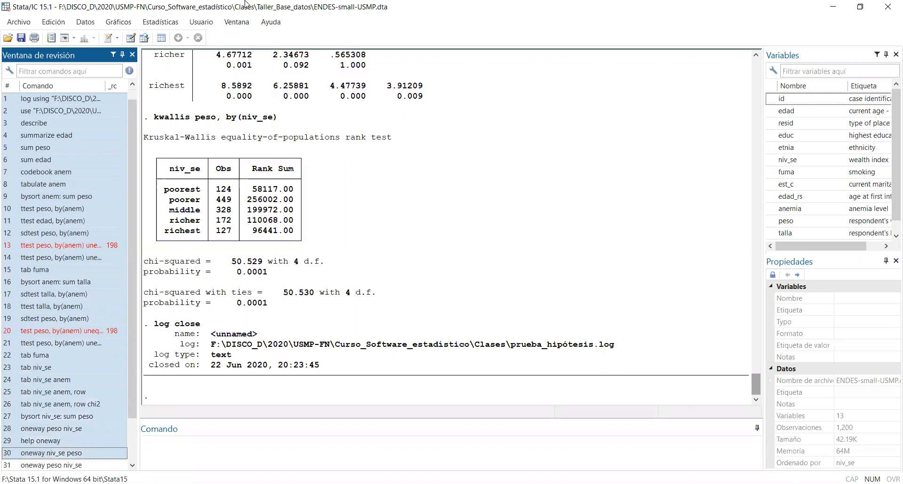
key(shift+Down)
key(shift+Down)
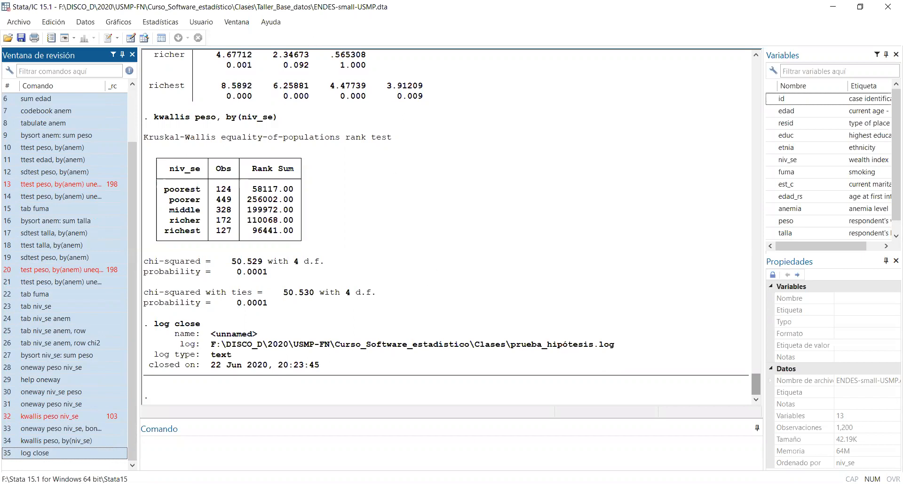
key(alt+Tab)
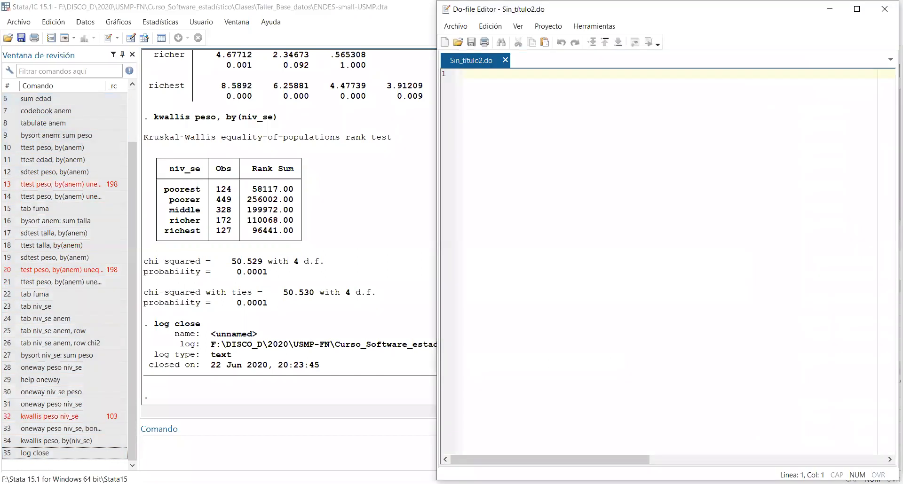
key(ctrl+v)
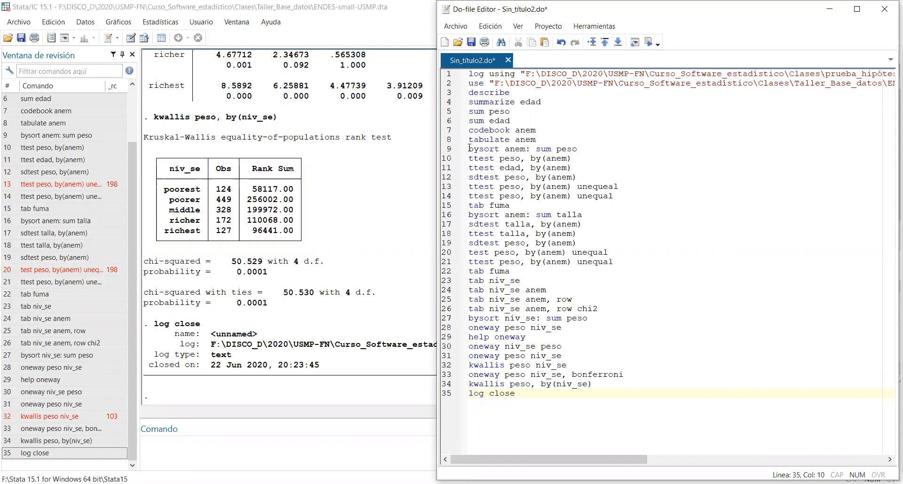
Run the do-file's "bysort anem: sum peso" line by itself, followed by the two ttest lines for peso and edad.
drag(470, 149, 578, 150)
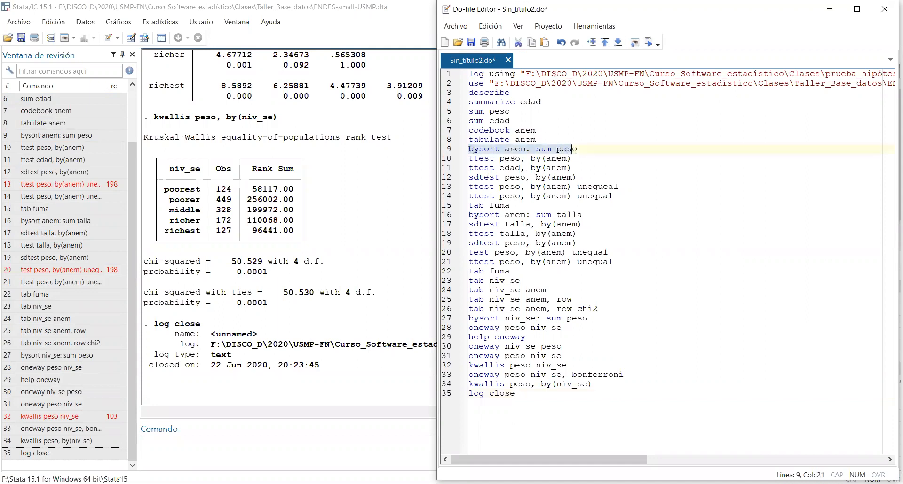
click(650, 42)
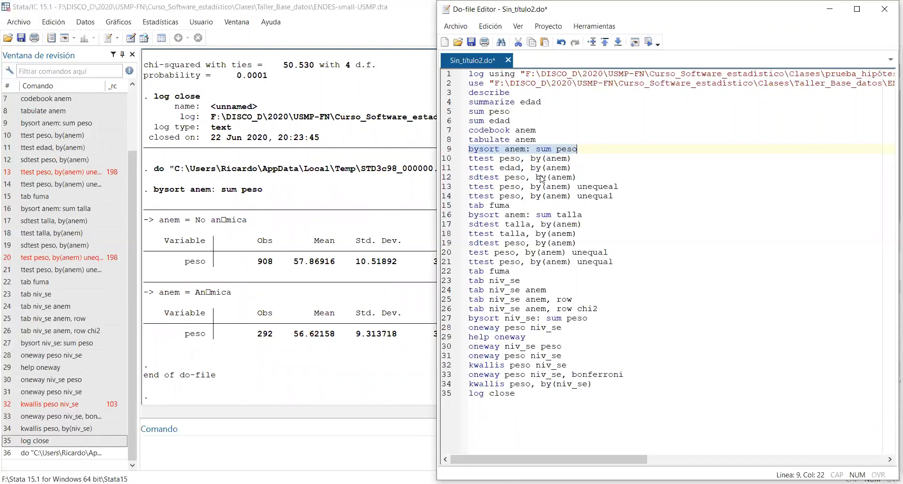
drag(469, 161, 573, 169)
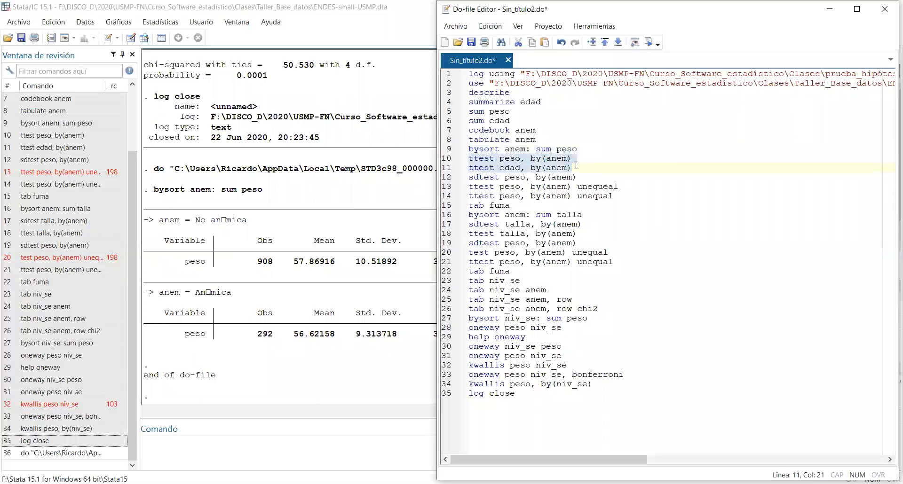
click(648, 43)
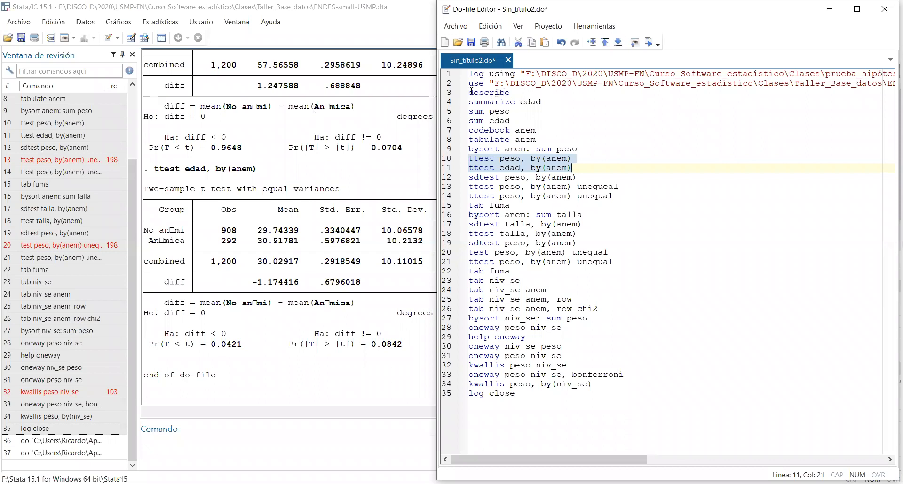
Run lines 3 to 19 of the do-file as one selection, from "describe" to "sdtest peso, by(anem)".
drag(469, 92, 575, 243)
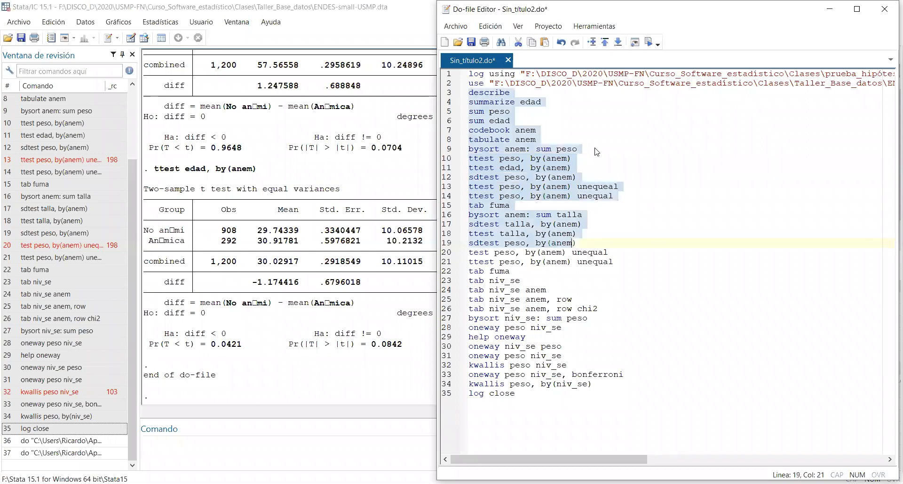
click(649, 43)
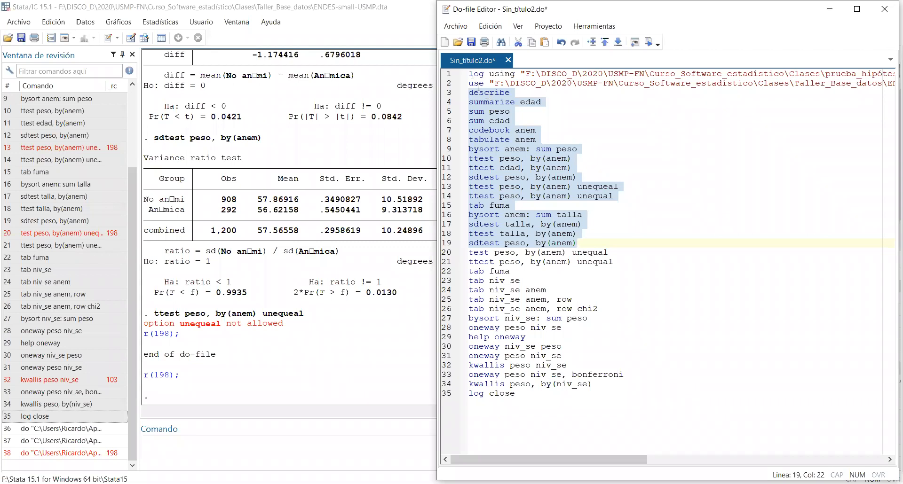
drag(470, 92, 510, 168)
drag(521, 201, 562, 347)
double_click(489, 140)
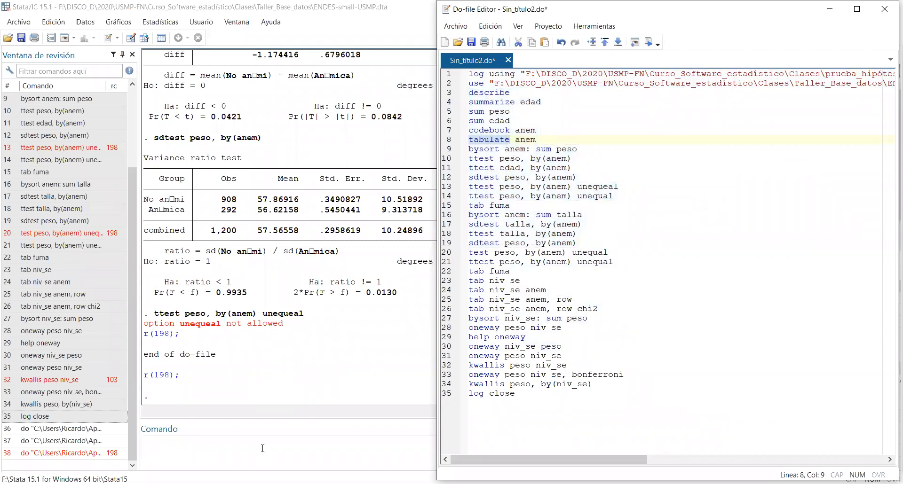
View the run's output in the main window and return to the misspelled "test peso, by(anem) unequal" line of the do-file.
click(288, 452)
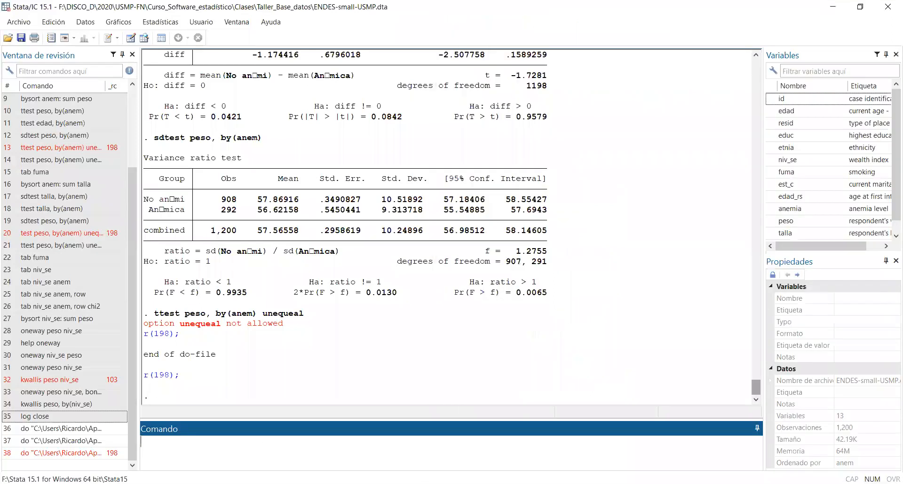
key(alt+Tab)
click(630, 252)
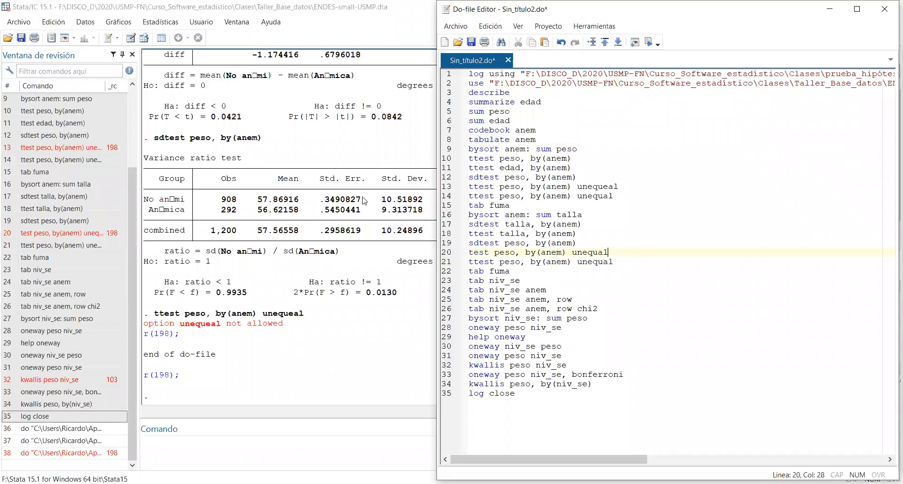